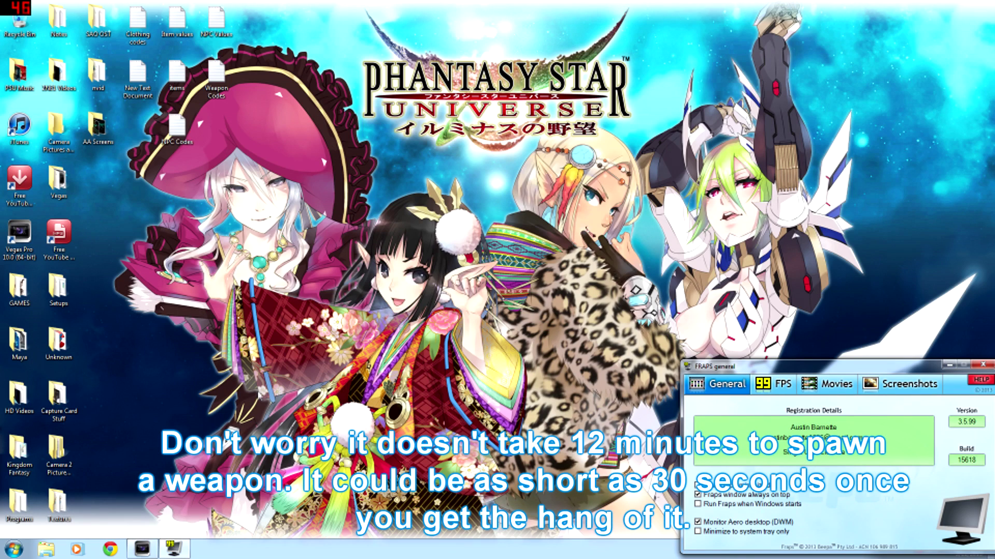
Minimize the Fraps window and open the file location of the PHANTASY STAR UNIVERSE Illuminus shortcut in the GAMES folder
{"action": "left_click", "coordinate": [949, 365]}
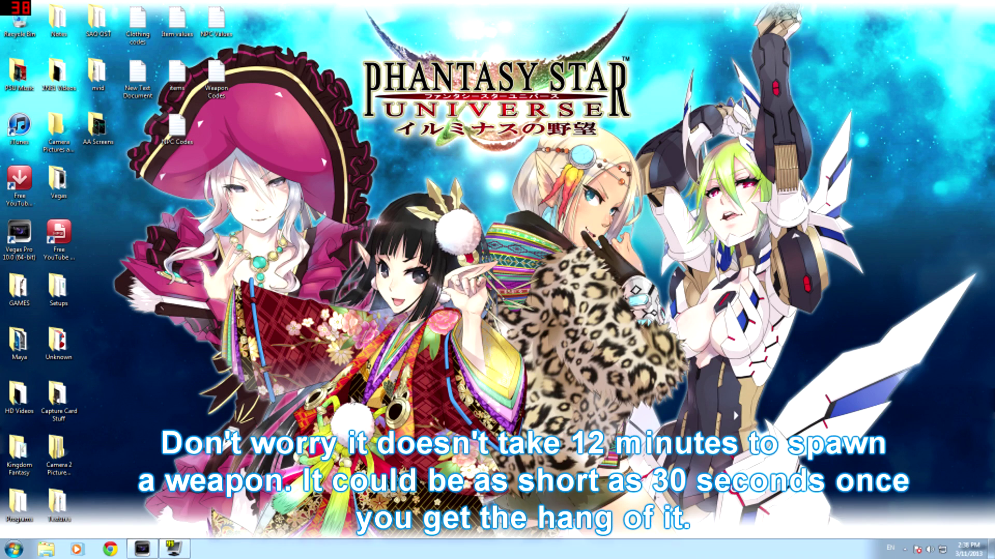
{"action": "double_click", "coordinate": [21, 290]}
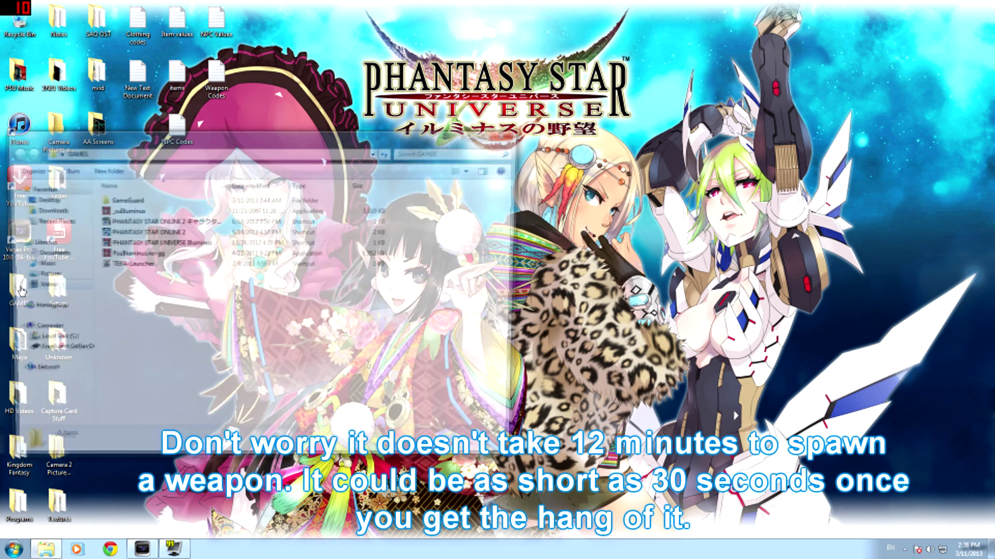
{"action": "left_click", "coordinate": [162, 244]}
{"action": "right_click", "coordinate": [162, 244]}
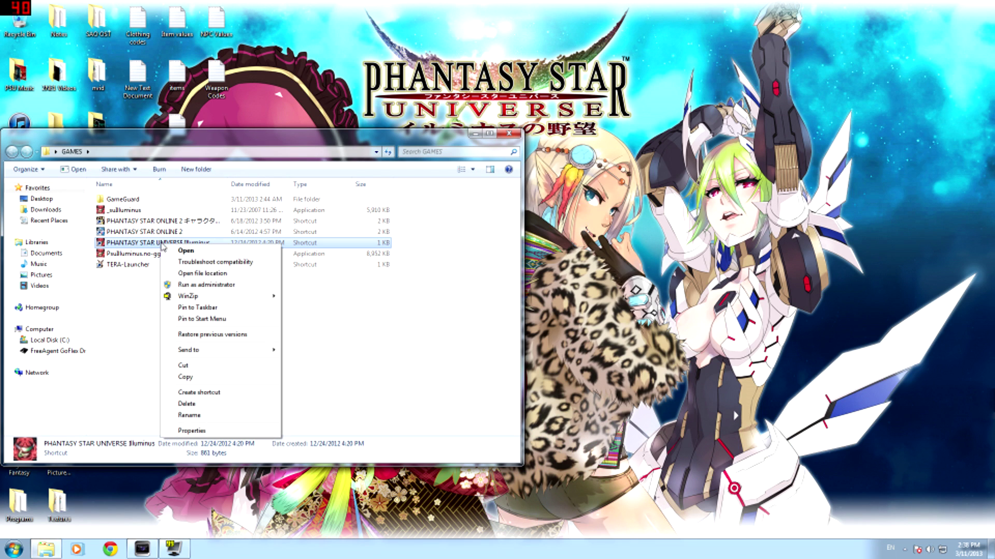
{"action": "left_click", "coordinate": [182, 273]}
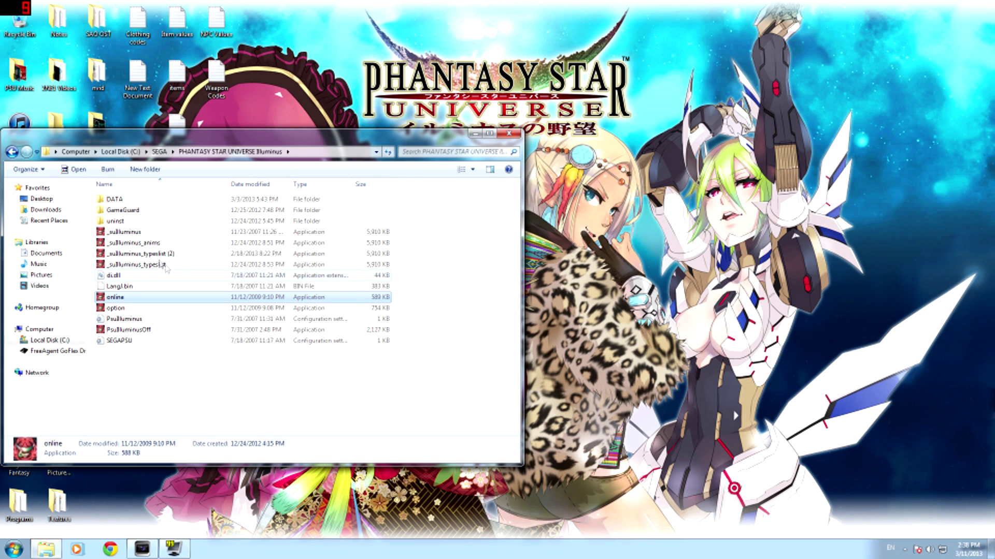
Run the _suIlluminus_typeslist (2) application, accepting the security warning, and close the game's folder window
{"action": "double_click", "coordinate": [154, 255]}
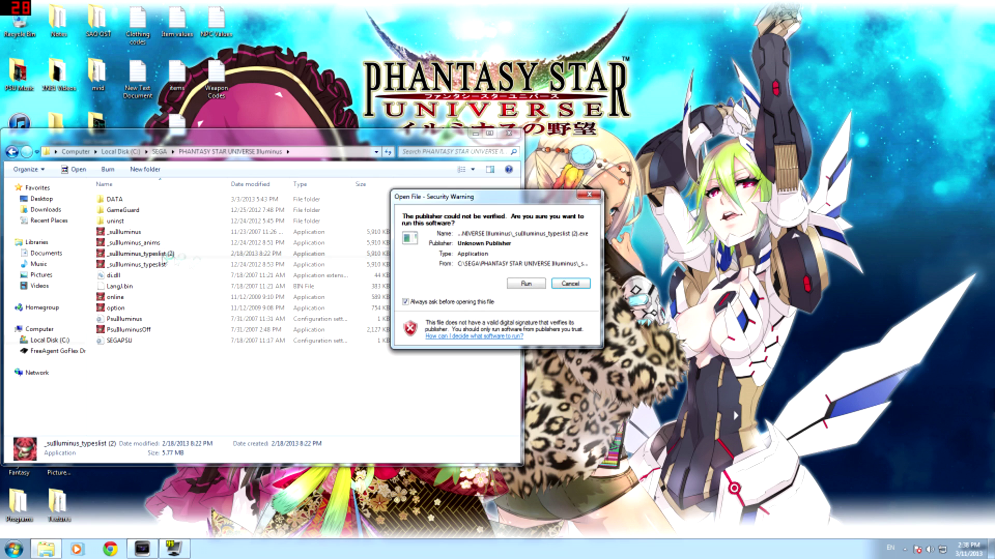
{"action": "left_click", "coordinate": [524, 284]}
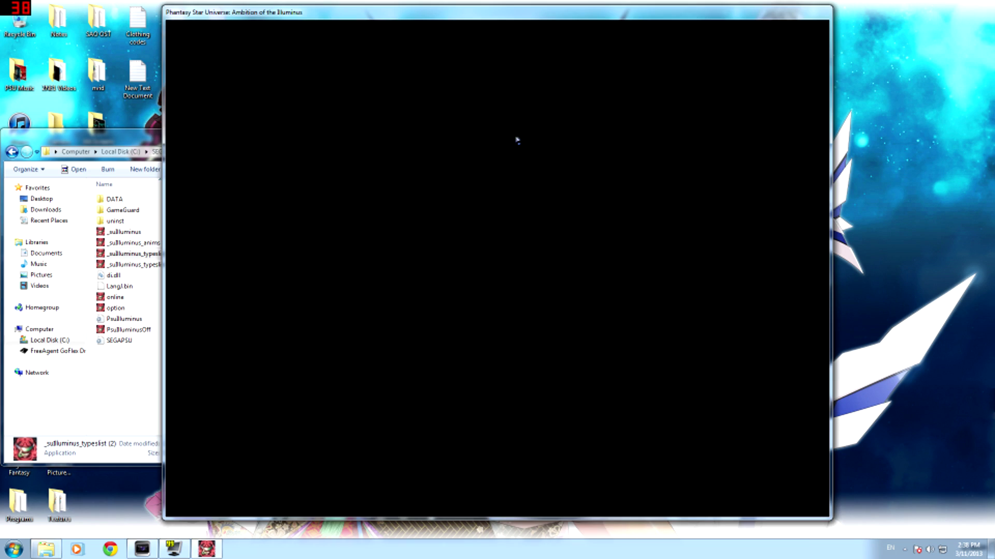
{"action": "left_click", "coordinate": [151, 140]}
{"action": "key", "text": "alt+F4"}
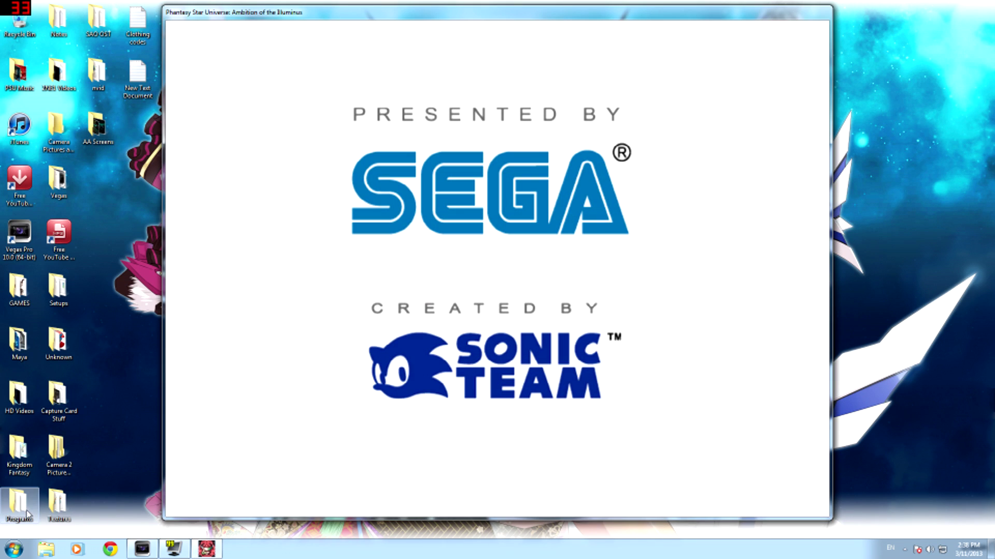
Start Cheat Engine from the desktop's Programs folder and attach it to the _suIlluminus_typeslist (2).exe process
{"action": "double_click", "coordinate": [19, 502]}
{"action": "left_click", "coordinate": [138, 243]}
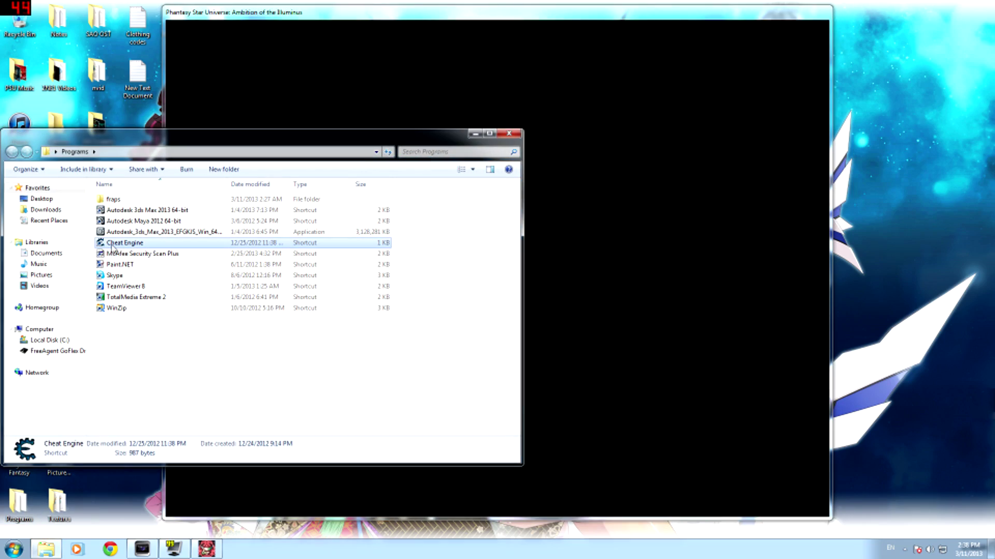
{"action": "double_click", "coordinate": [139, 244]}
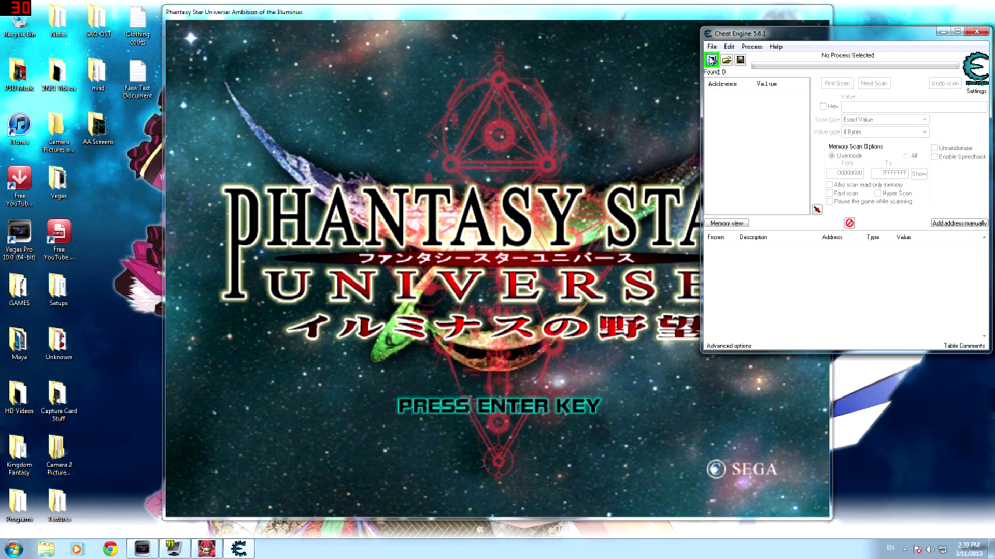
{"action": "left_click", "coordinate": [711, 60]}
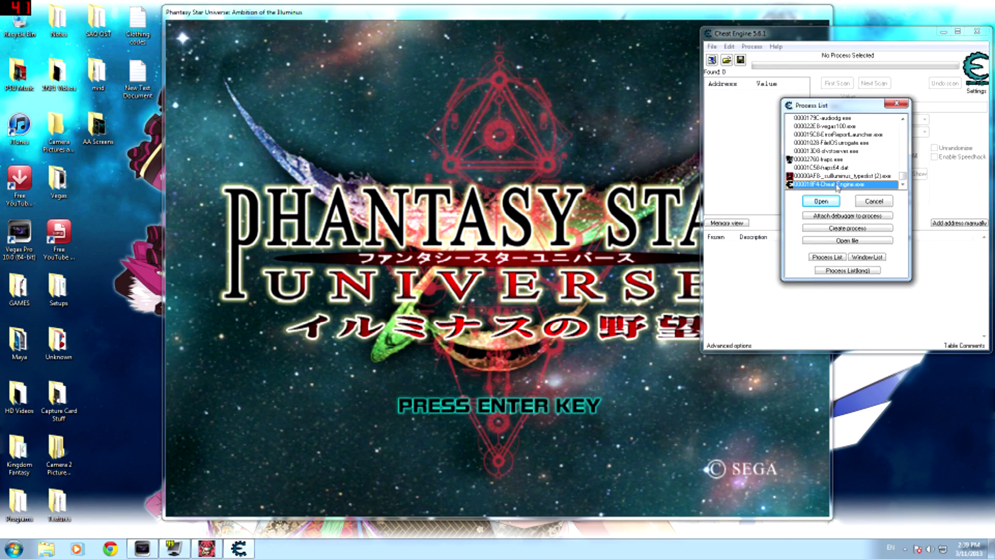
{"action": "left_click", "coordinate": [836, 177]}
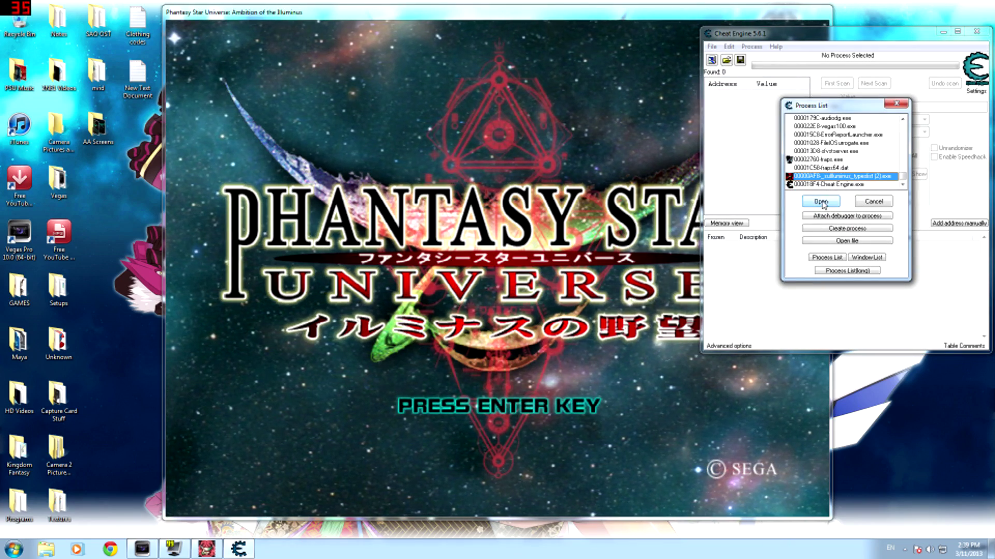
{"action": "left_click", "coordinate": [822, 202]}
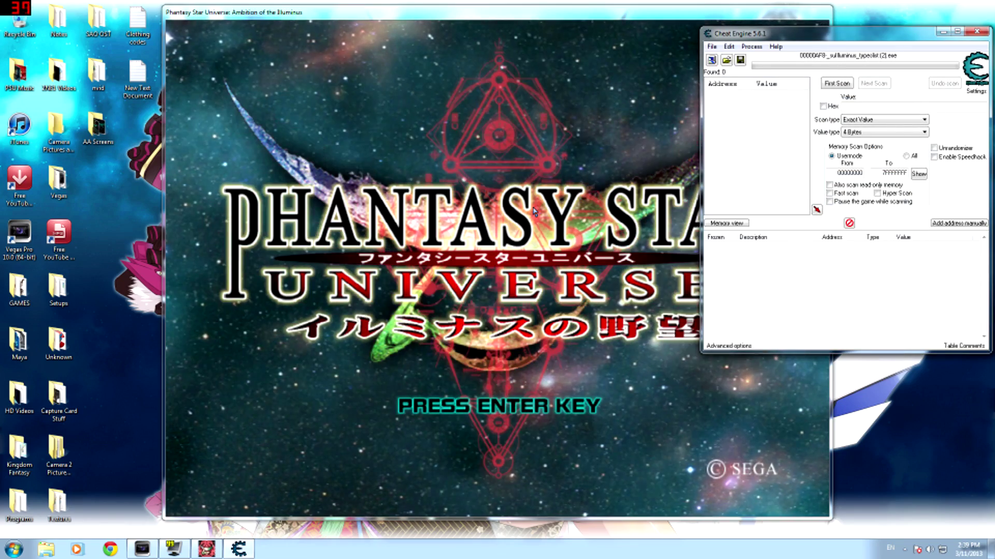
Switch to the game, enter story mode from the title screen and load the LV153 character's save
{"action": "left_click", "coordinate": [534, 209]}
{"action": "key", "text": "Return"}
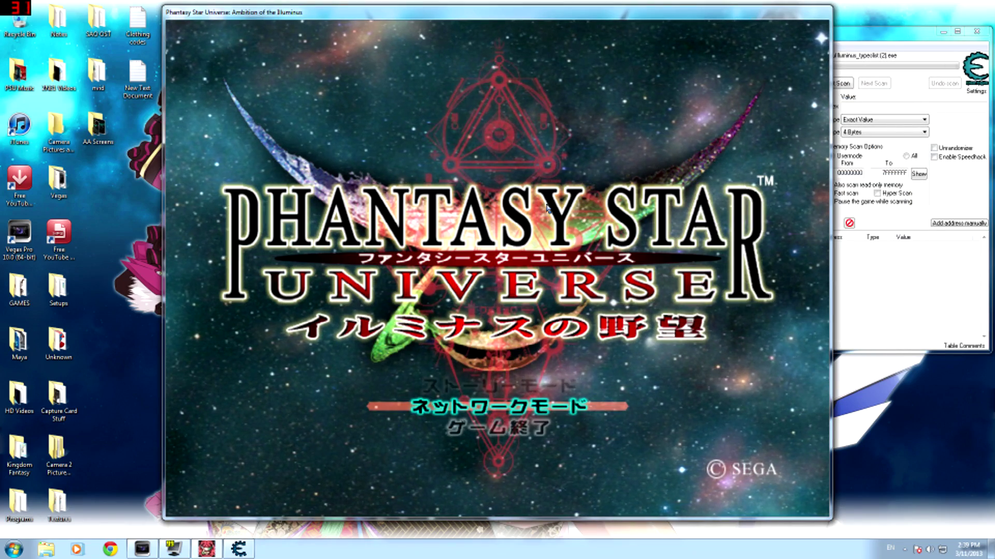
{"action": "key", "text": "Return"}
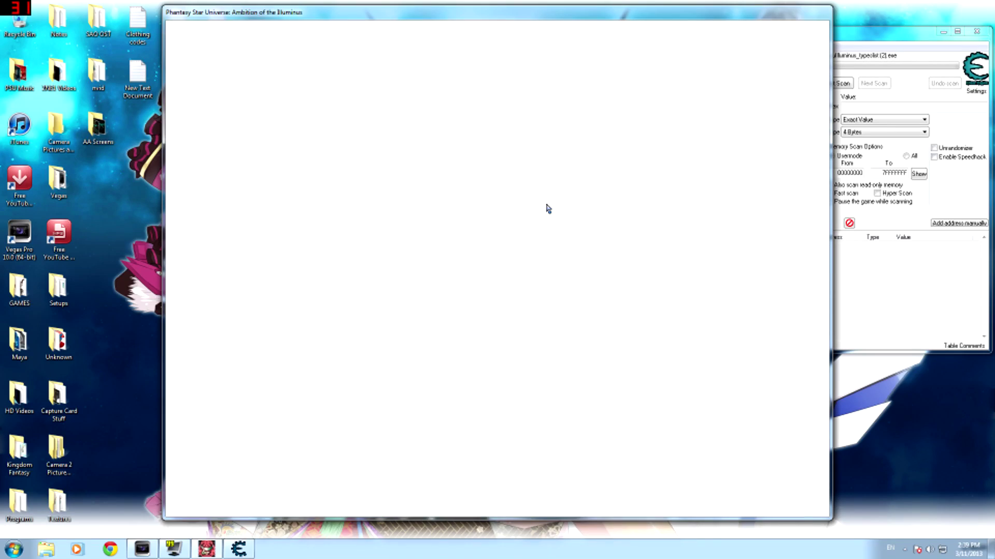
{"action": "key", "text": "Return"}
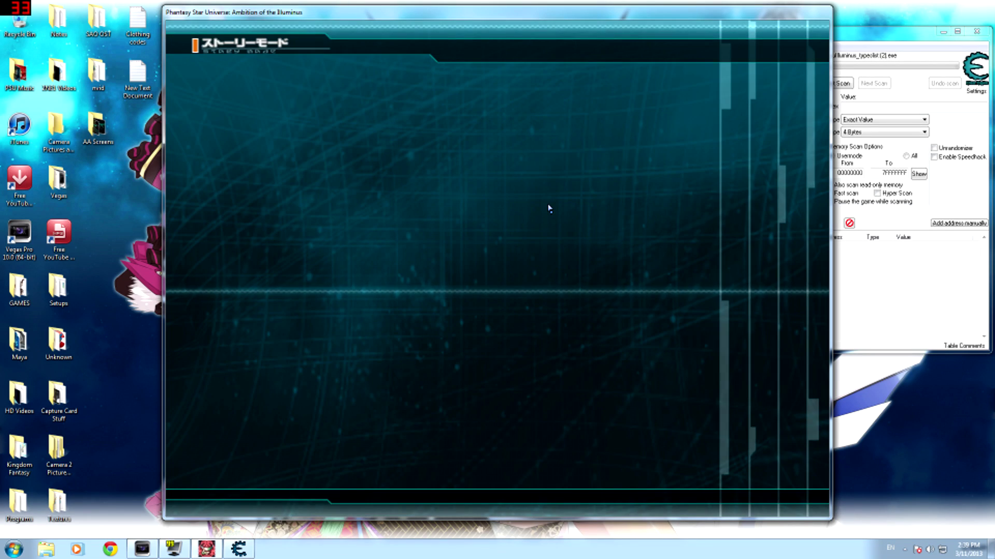
{"action": "key", "text": "Down"}
{"action": "key", "text": "Down"}
{"action": "key", "text": "Return"}
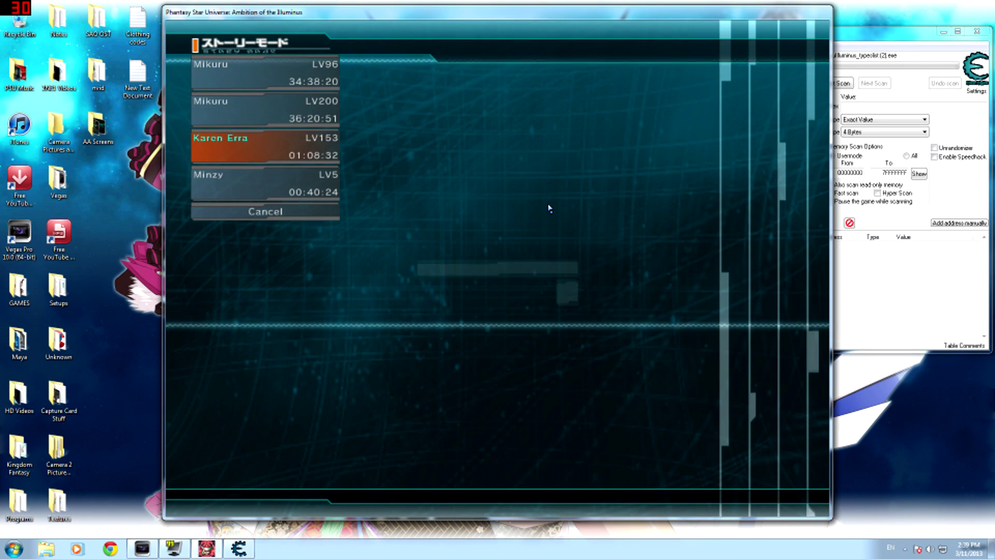
{"action": "key", "text": "Return"}
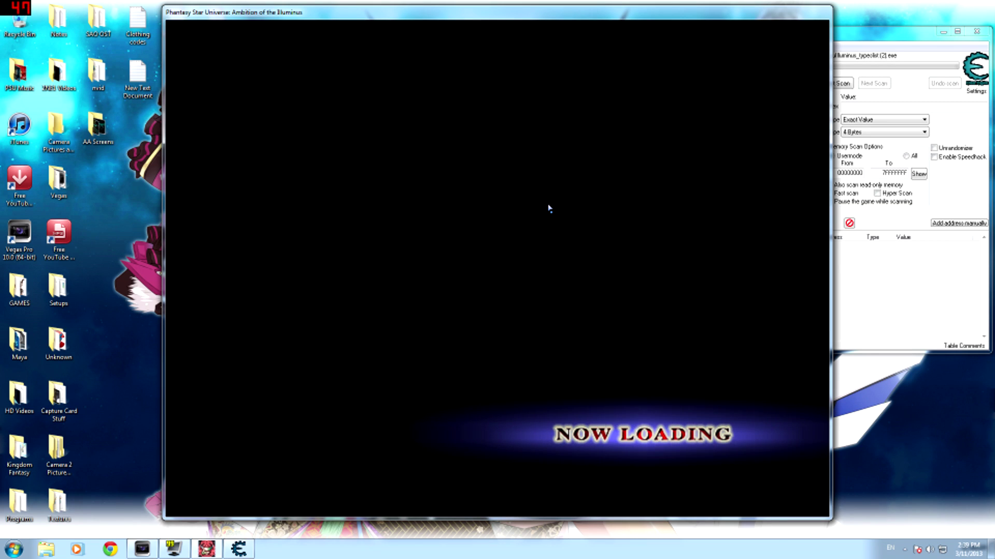
{"action": "left_click", "coordinate": [920, 302]}
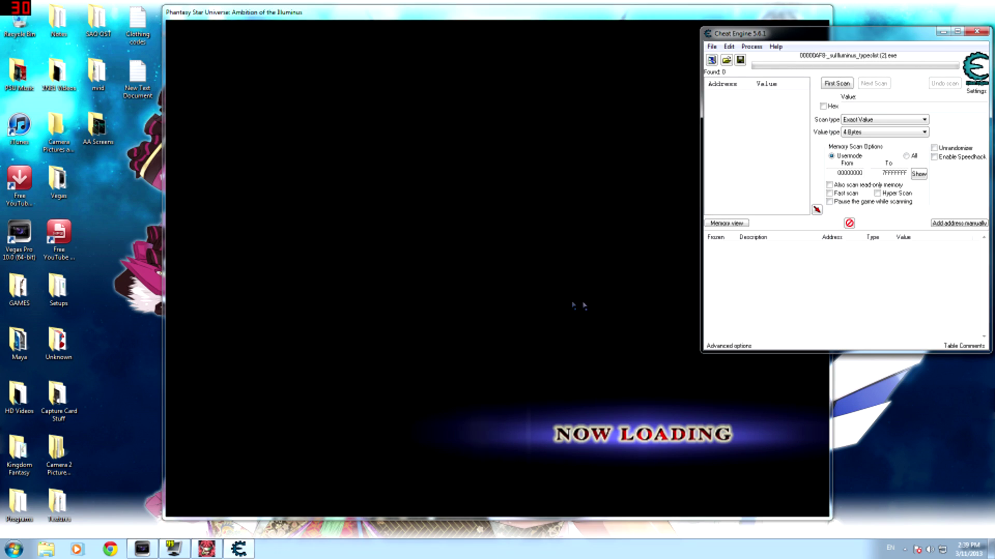
{"action": "left_click", "coordinate": [575, 306]}
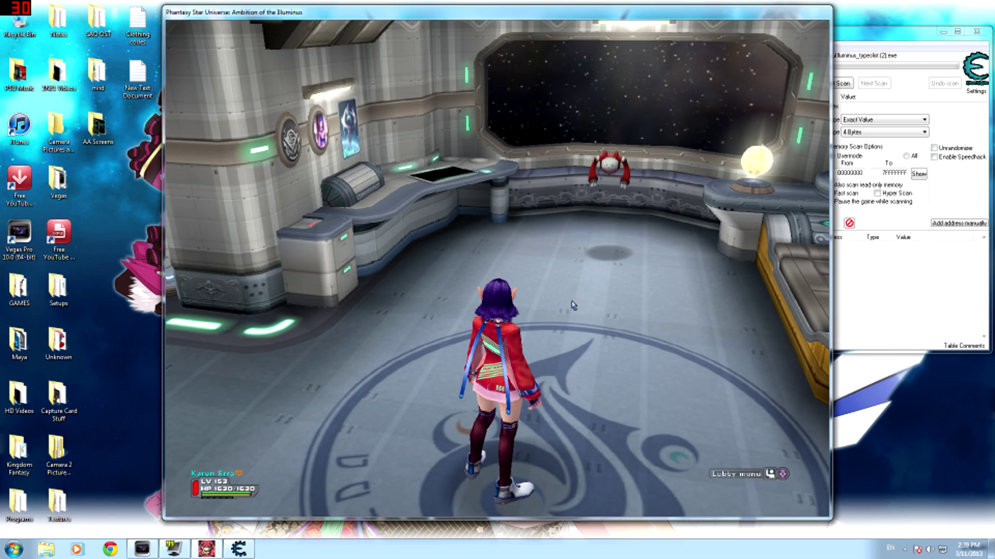
Examine the character's weapon inventory up to the Tomoirod, and leave the menu near the floating partner machine
{"action": "key", "text": "a"}
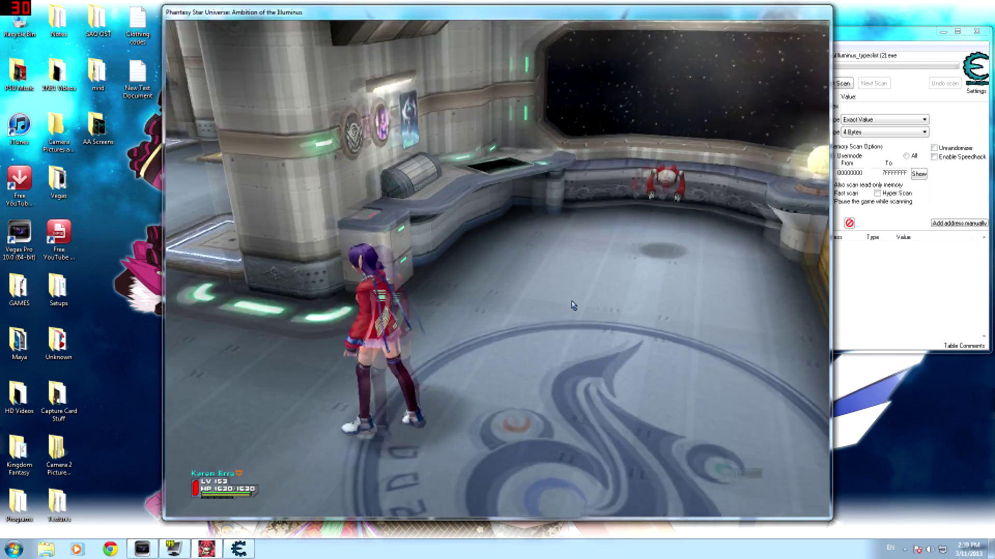
{"action": "key", "text": "Escape"}
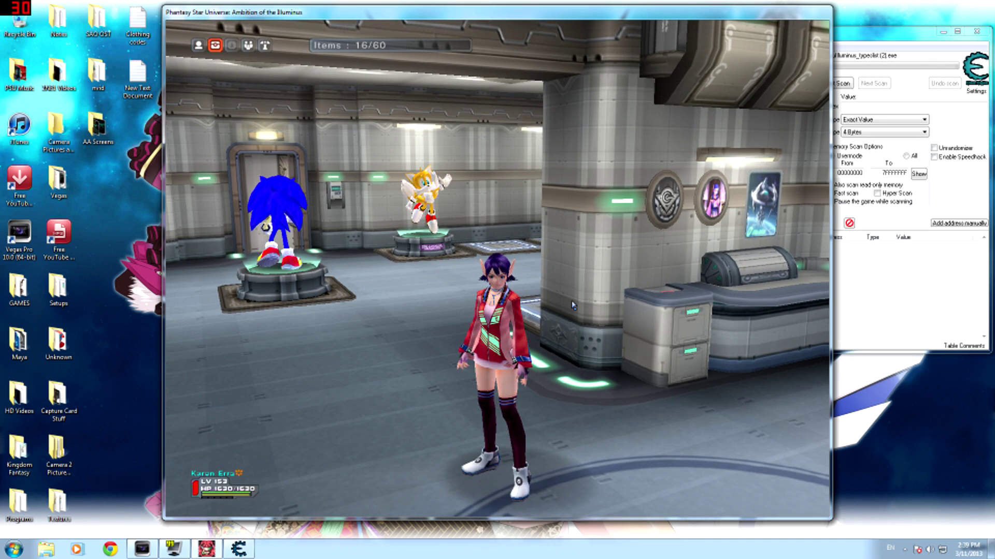
{"action": "key", "text": "Up"}
{"action": "key", "text": "Up"}
{"action": "key", "text": "Up"}
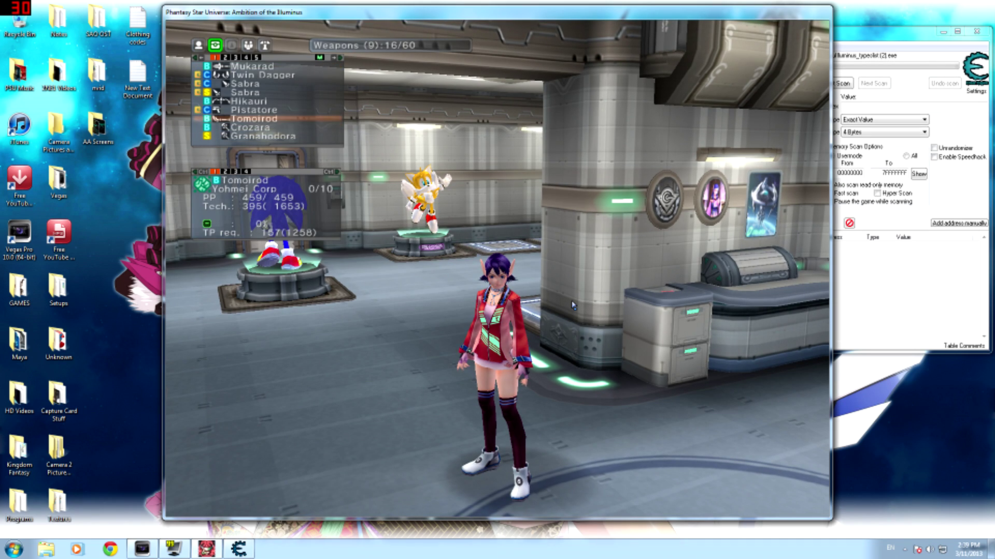
{"action": "key", "text": "w"}
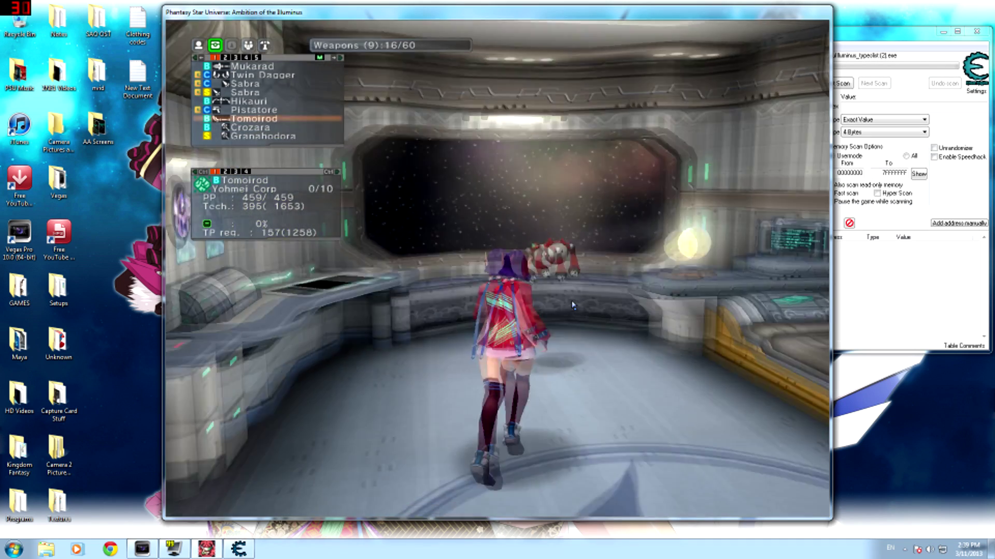
{"action": "key", "text": "Escape"}
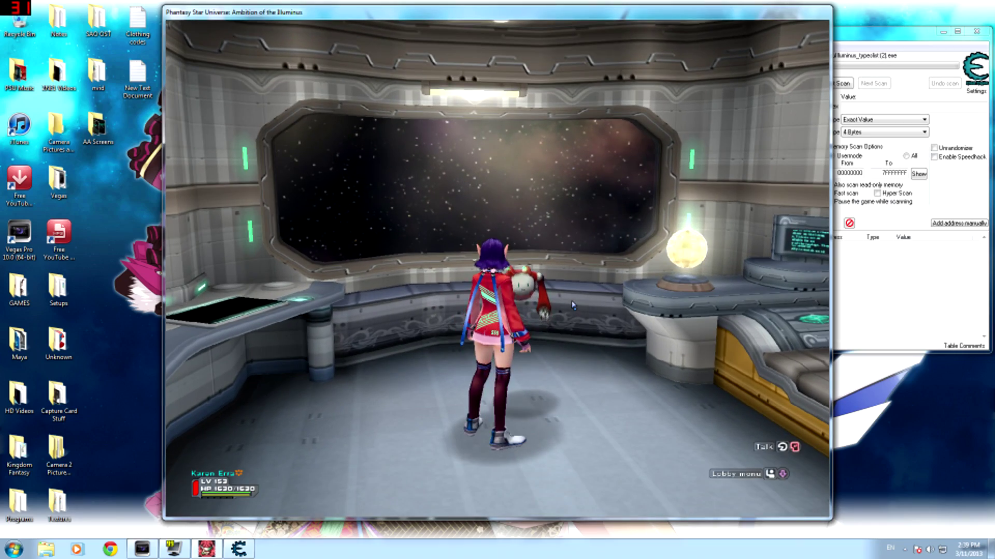
Talk to the partner machine and check which items can be taken out of its storage
{"action": "key", "text": "a"}
{"action": "key", "text": "d"}
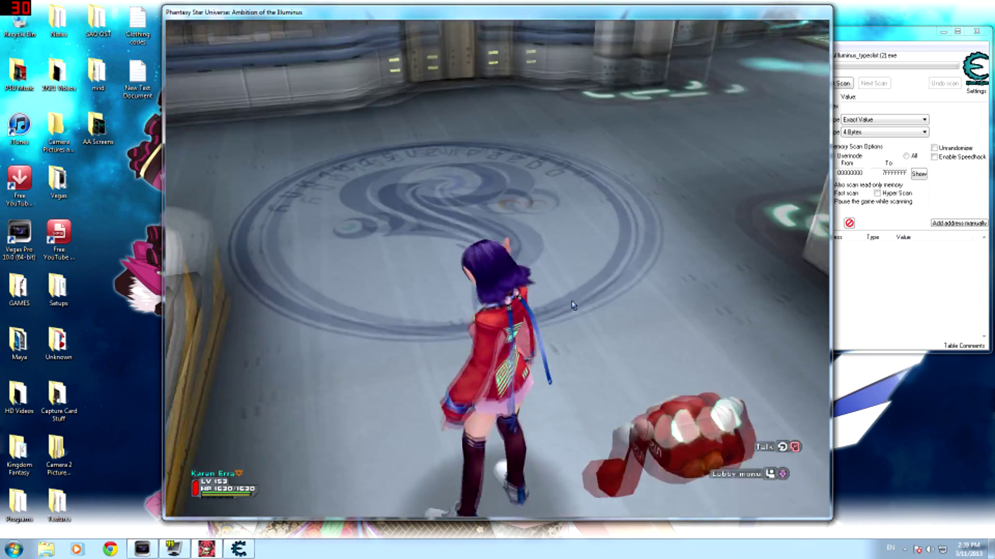
{"action": "key", "text": "Return"}
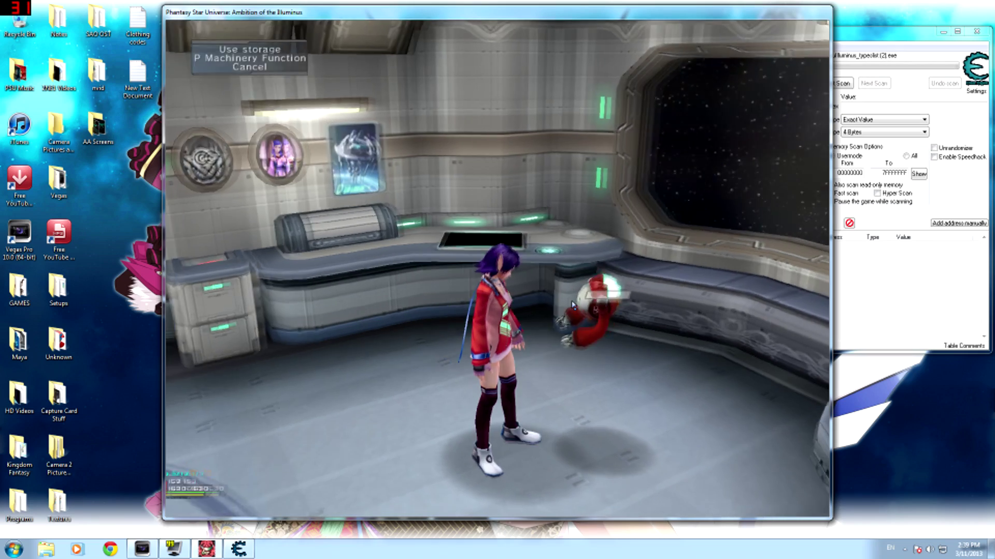
{"action": "key", "text": "Return"}
{"action": "key", "text": "Down"}
{"action": "key", "text": "Return"}
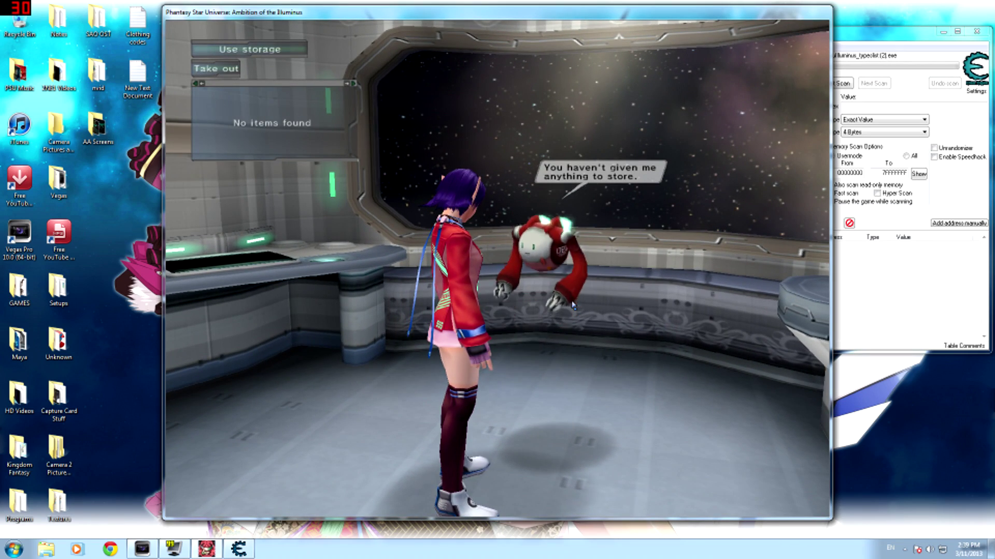
{"action": "key", "text": "Escape"}
{"action": "key", "text": "Escape"}
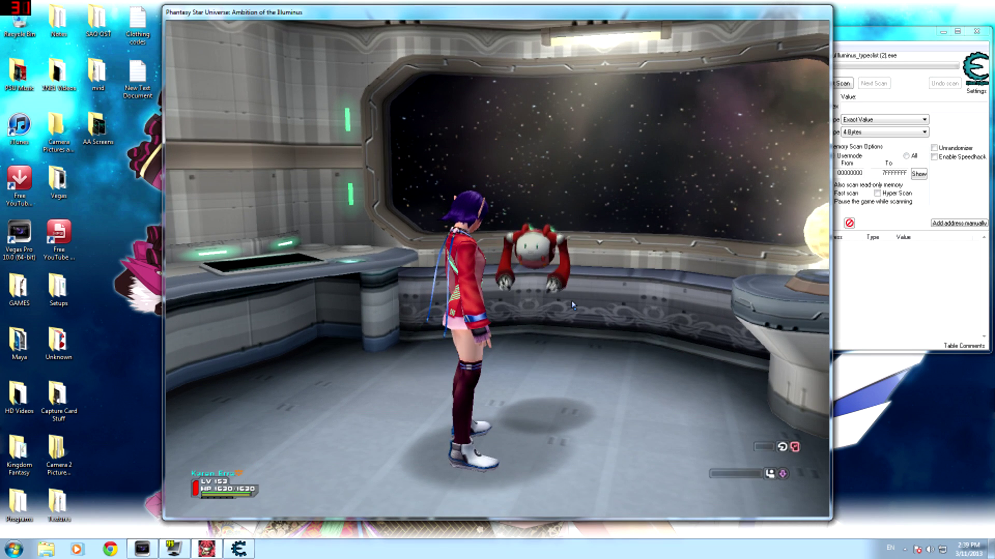
Review the weapons that can be stored with the partner machine, then leave its storage and walk away
{"action": "key", "text": "Return"}
{"action": "key", "text": "Return"}
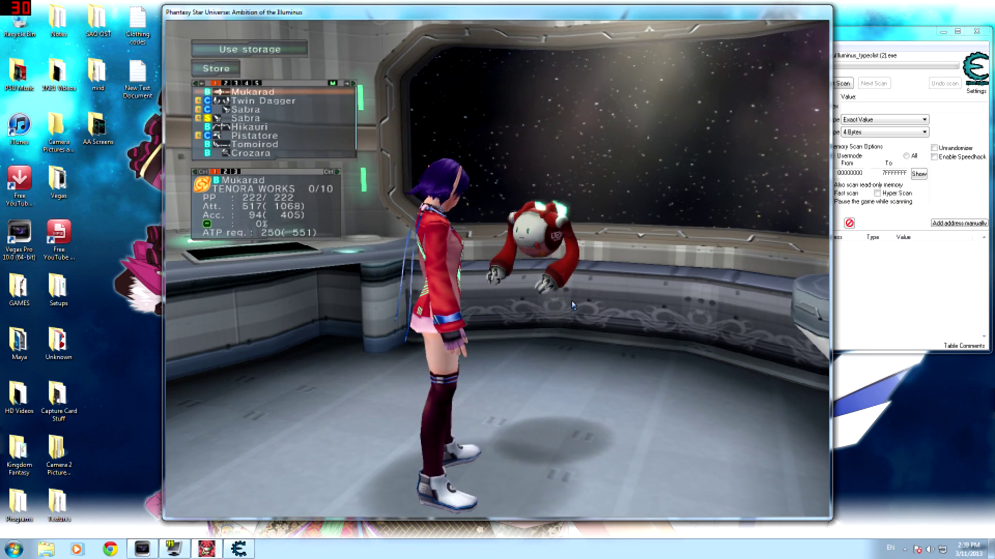
{"action": "key", "text": "Up"}
{"action": "key", "text": "Up"}
{"action": "key", "text": "Up"}
{"action": "key", "text": "Down"}
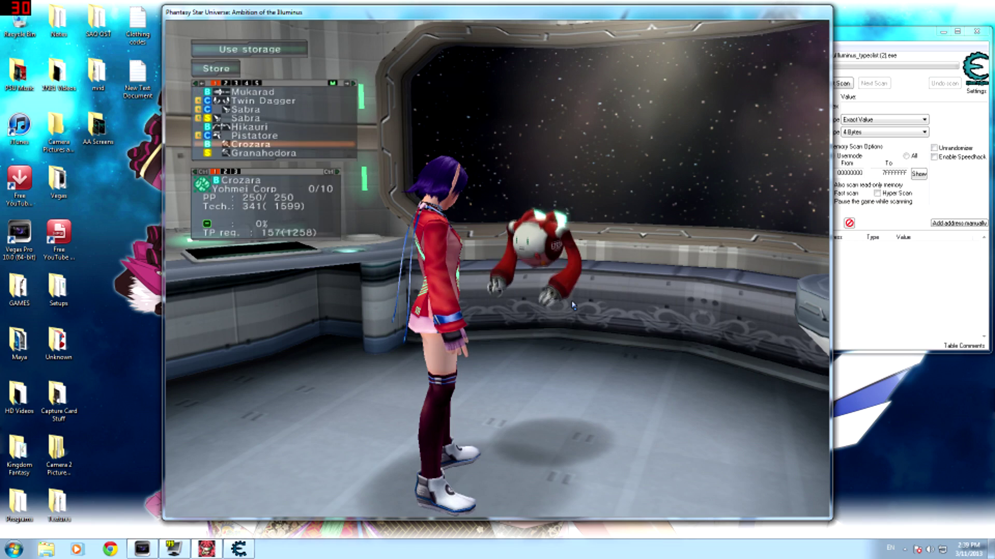
{"action": "key", "text": "Escape"}
{"action": "key", "text": "Escape"}
{"action": "key", "text": "a"}
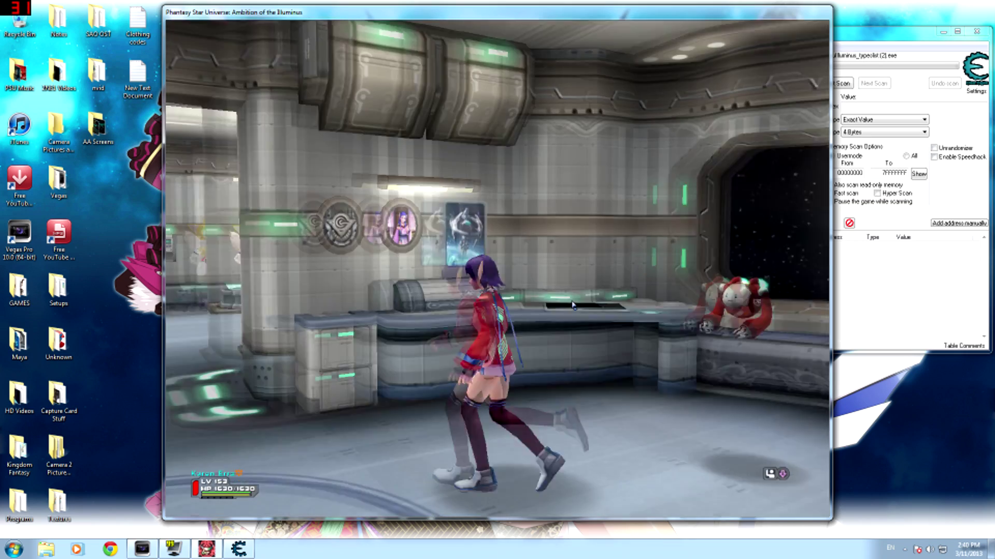
{"action": "key", "text": "s"}
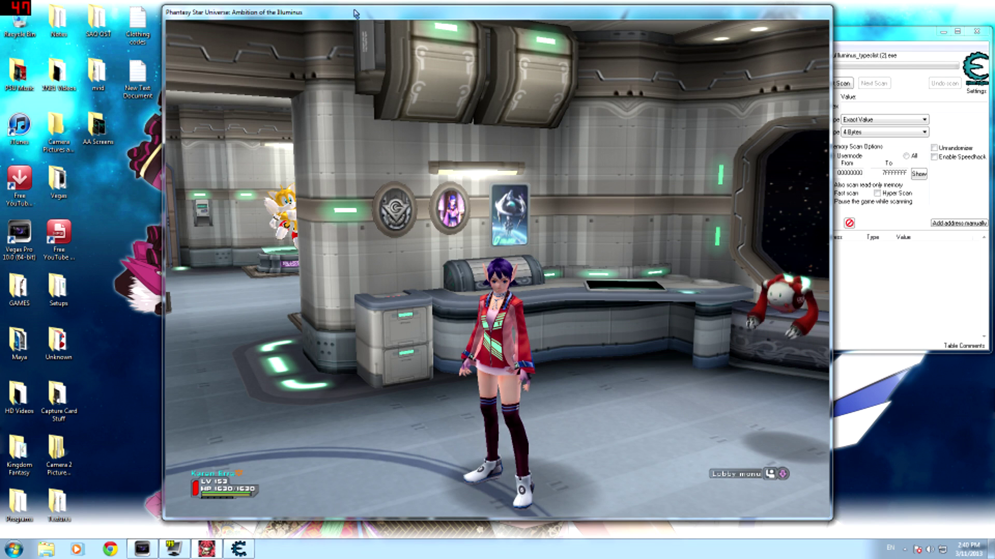
Move the game window aside, open the items text file from the desktop and locate the Tomoirod's code in the Rod list
{"action": "left_click_drag", "start_coordinate": [355, 13], "coordinate": [400, 15]}
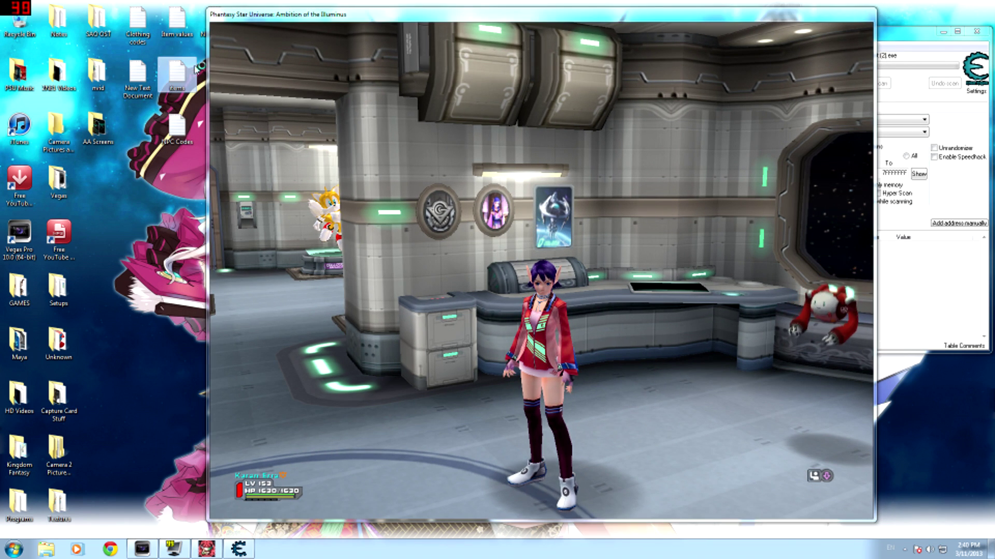
{"action": "double_click", "coordinate": [196, 68]}
{"action": "left_click_drag", "start_coordinate": [601, 165], "coordinate": [602, 208]}
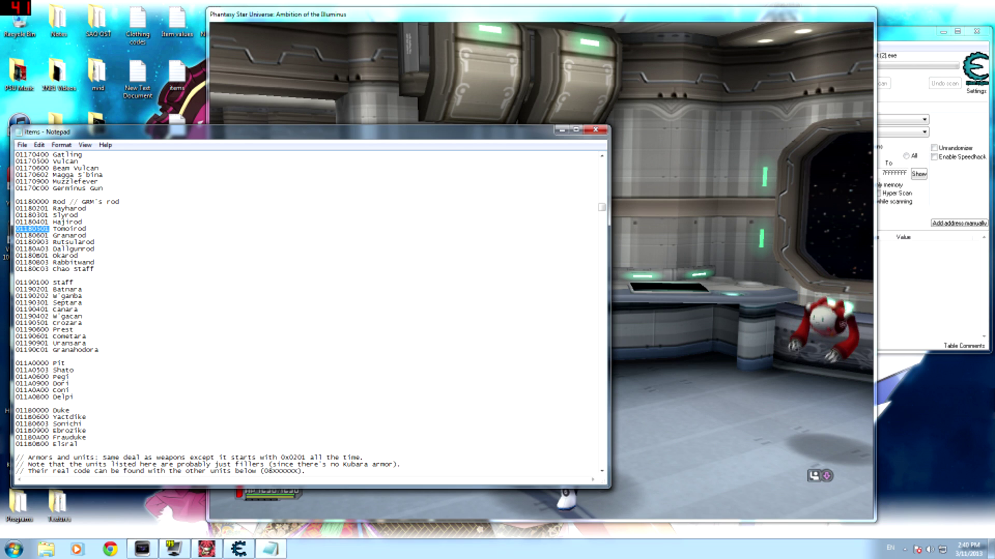
{"action": "left_click", "coordinate": [28, 228]}
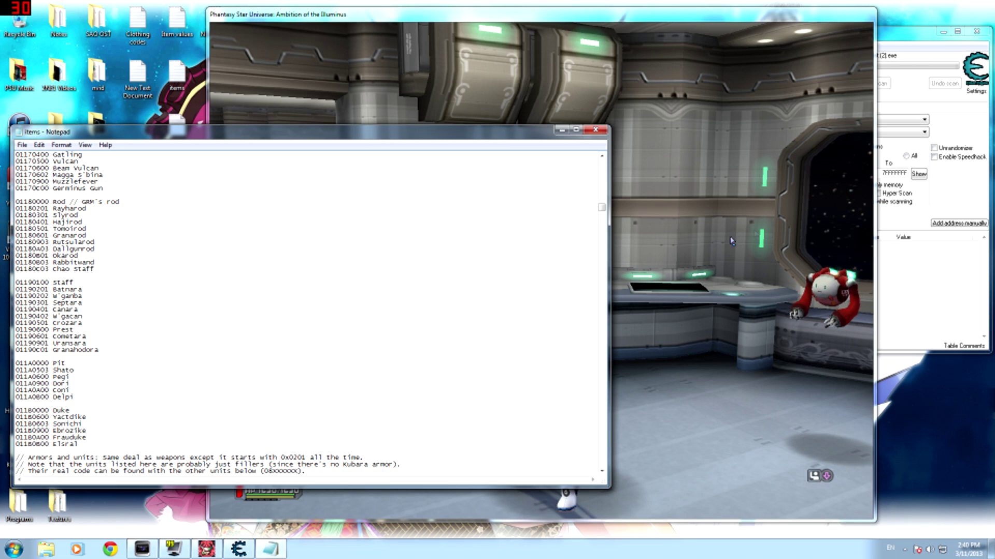
{"action": "left_click", "coordinate": [914, 136]}
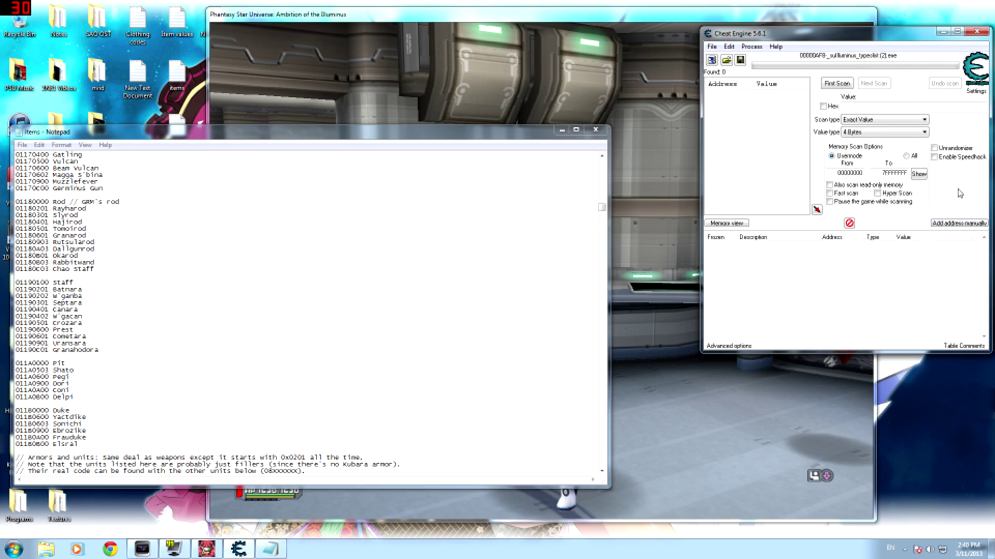
{"action": "left_click", "coordinate": [879, 133]}
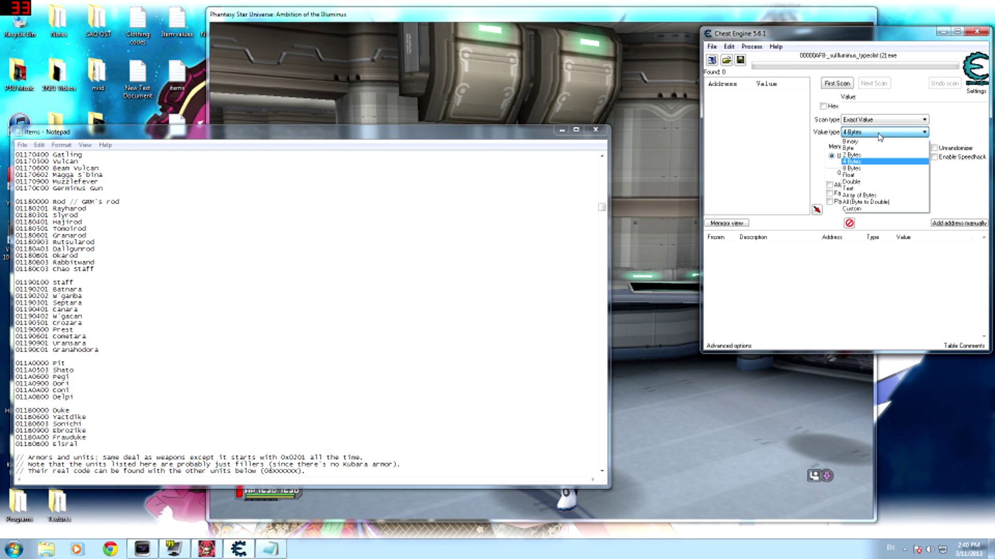
{"action": "left_click", "coordinate": [870, 196]}
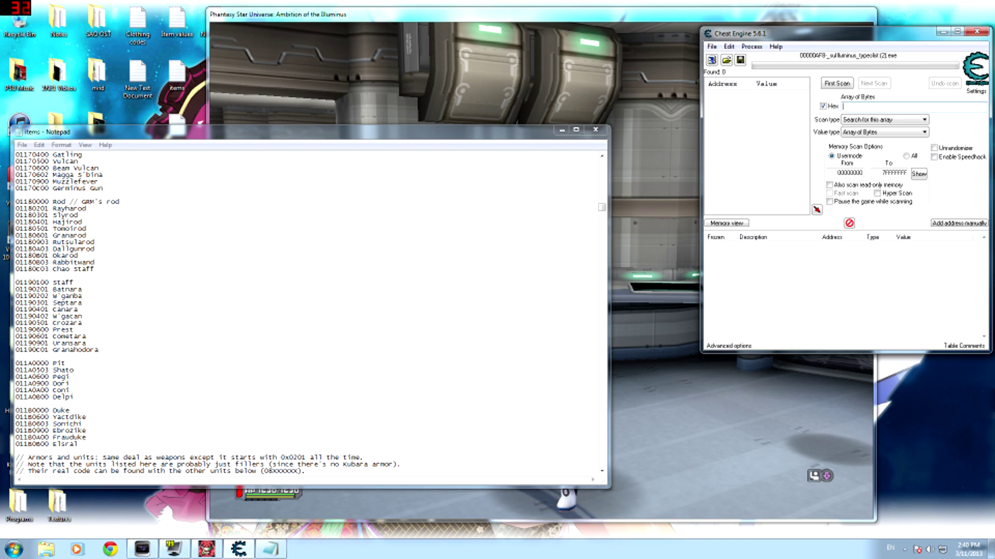
{"action": "type", "text": "0000"}
{"action": "type", "text": "501"}
{"action": "left_click", "coordinate": [836, 83]}
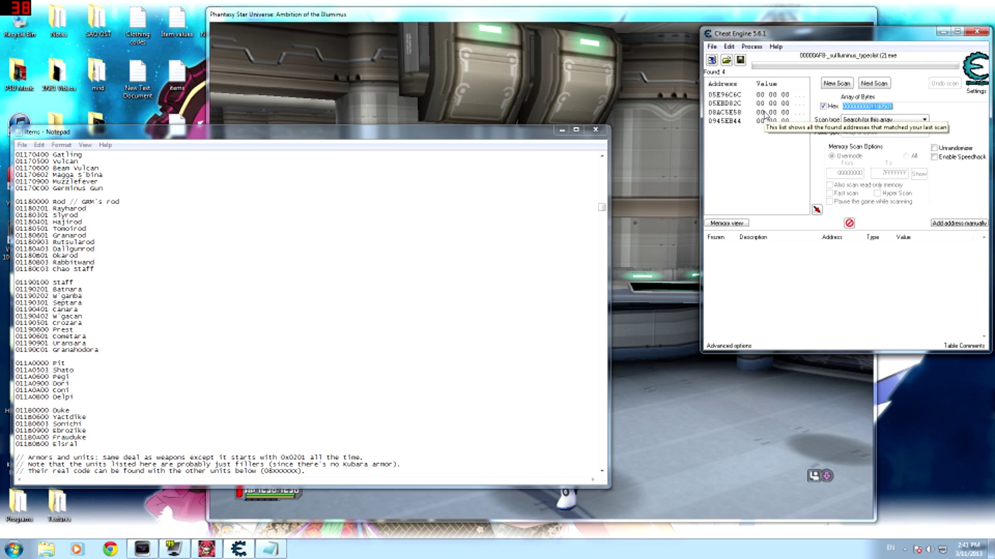
Browse the memory region of the first found address, 05E96C6C
{"action": "left_click", "coordinate": [736, 96]}
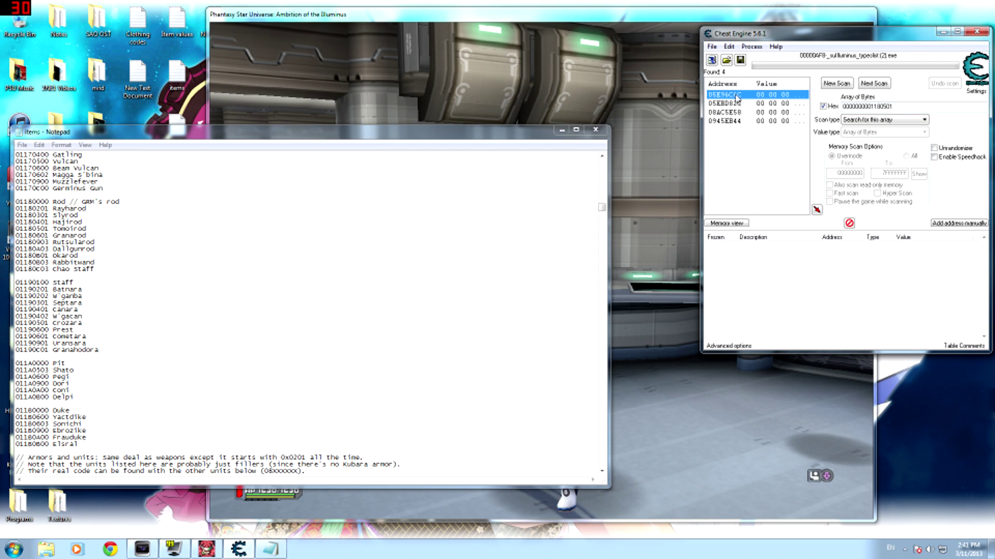
{"action": "right_click", "coordinate": [736, 96]}
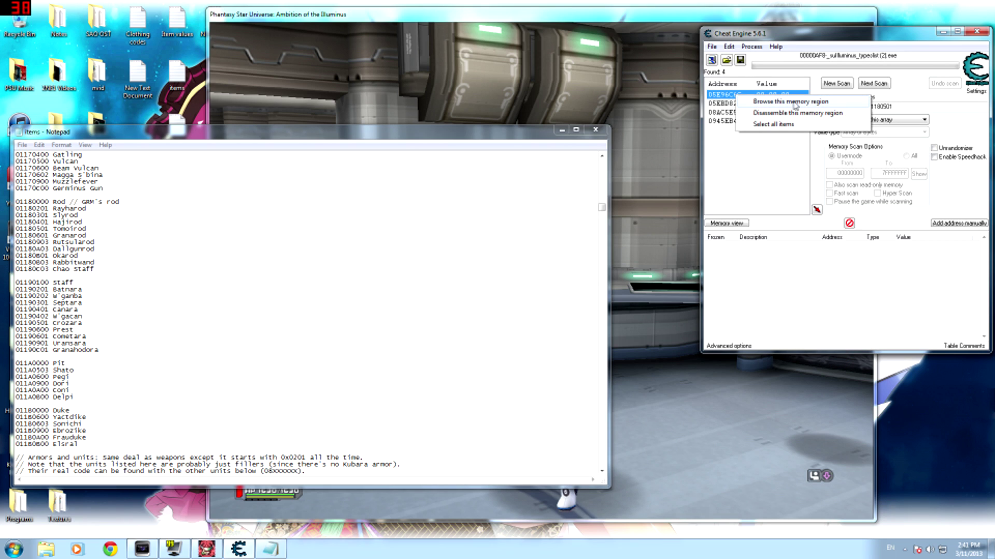
{"action": "left_click", "coordinate": [761, 103]}
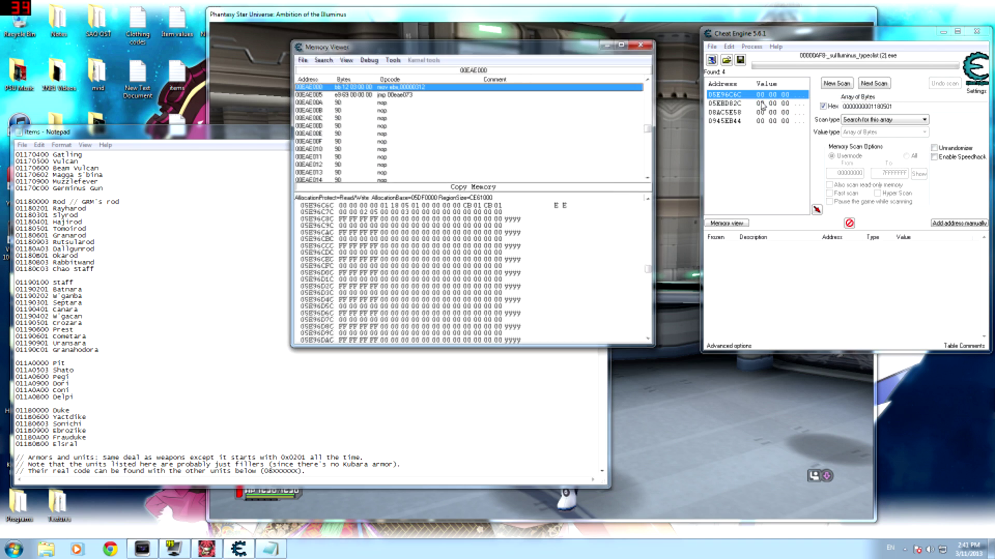
Examine the bytes around row 05E96C6C in the memory viewer and compare them with the Tomoirod's code in the item list
{"action": "left_click", "coordinate": [352, 220]}
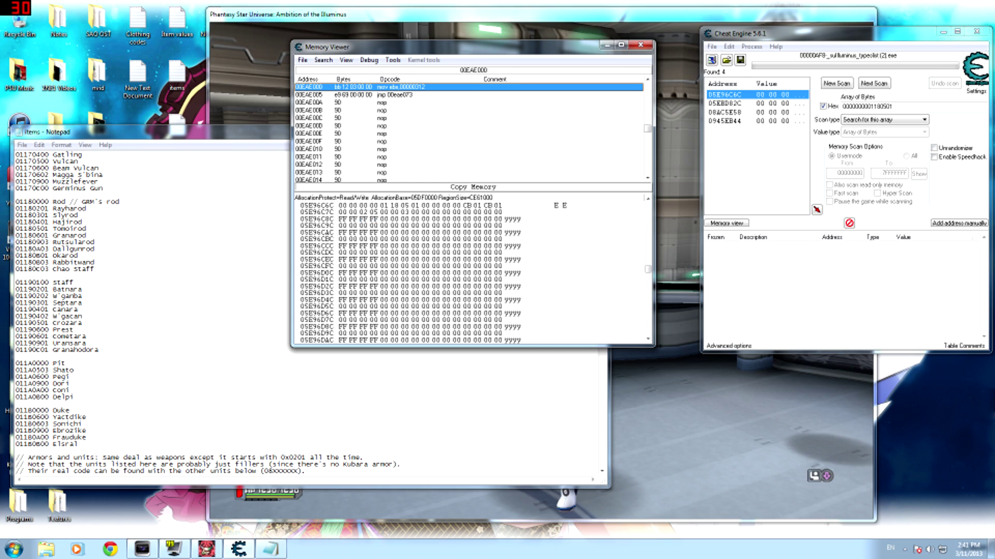
{"action": "left_click", "coordinate": [354, 219]}
{"action": "left_click", "coordinate": [364, 219]}
{"action": "left_click", "coordinate": [373, 220]}
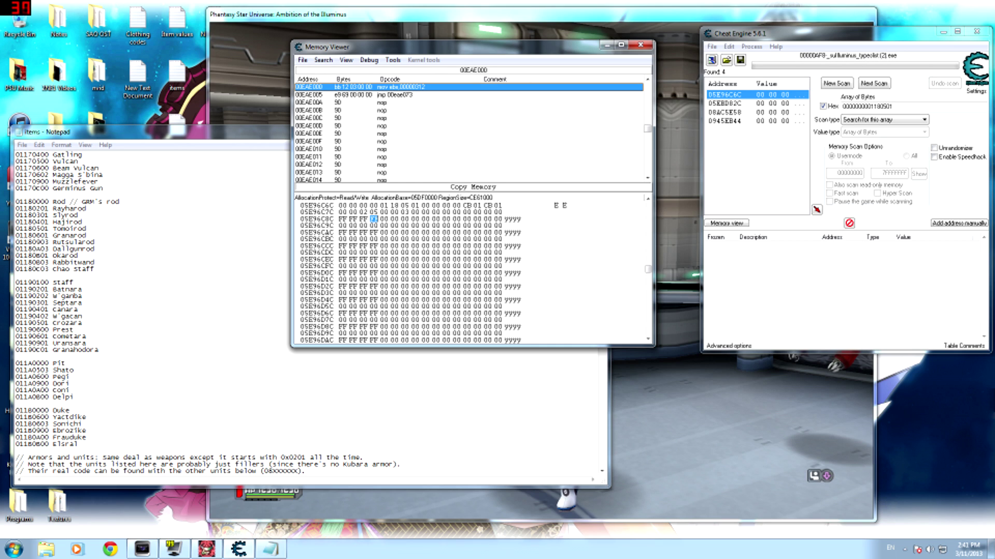
{"action": "left_click", "coordinate": [342, 205]}
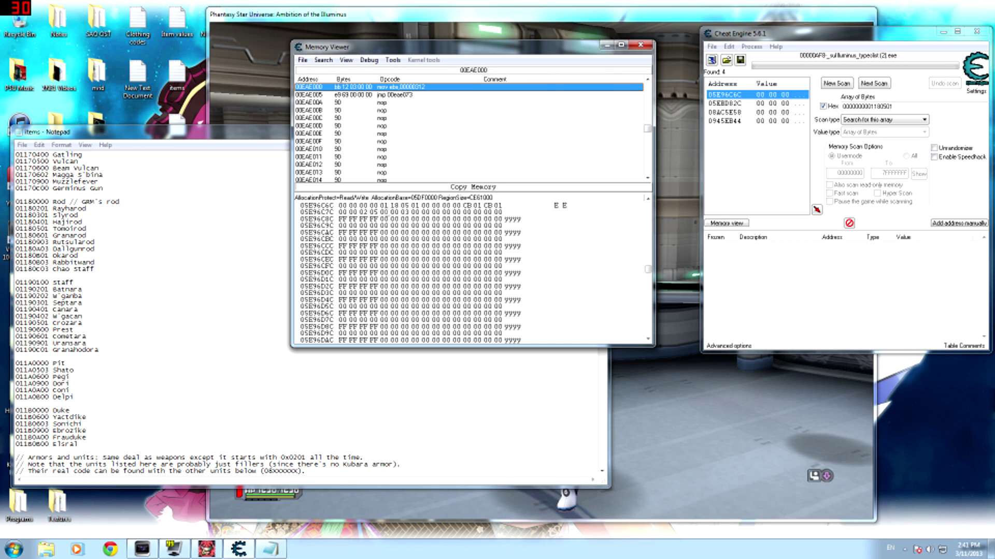
{"action": "left_click", "coordinate": [405, 206]}
{"action": "left_click", "coordinate": [394, 206]}
{"action": "left_click", "coordinate": [415, 206]}
{"action": "key", "text": "alt+Tab"}
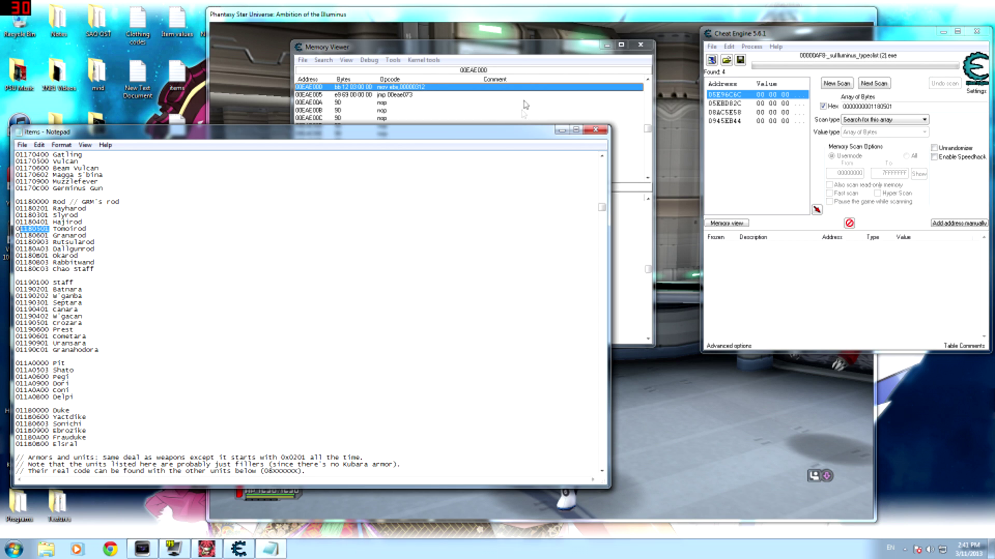
{"action": "left_click", "coordinate": [513, 54]}
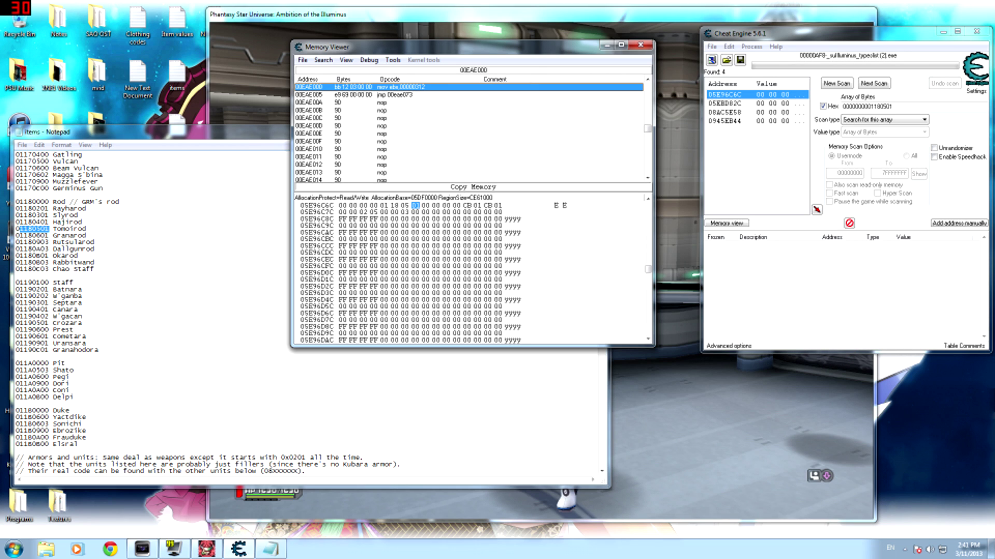
Look up the Rutsularod's code in the item list and overwrite the Tomoirod's code in row 05E96C6C with 01 18 09 03
{"action": "left_click", "coordinate": [49, 242]}
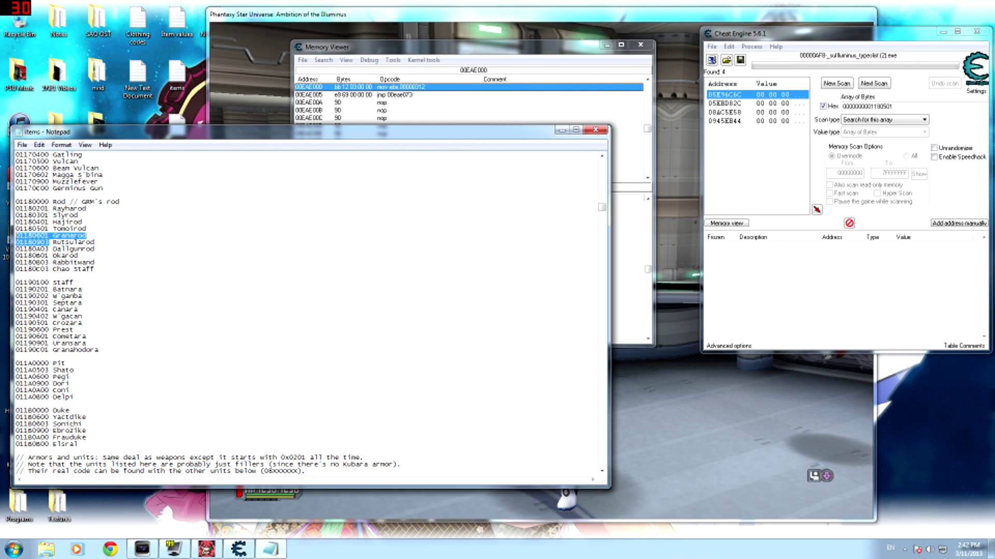
{"action": "key", "text": "shift+Down"}
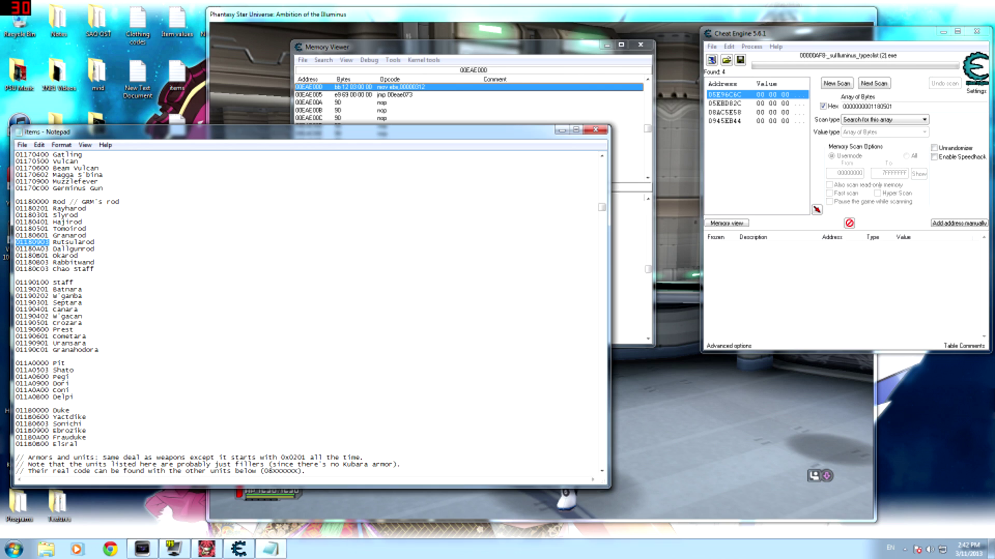
{"action": "left_click", "coordinate": [331, 46]}
{"action": "left_click", "coordinate": [383, 206]}
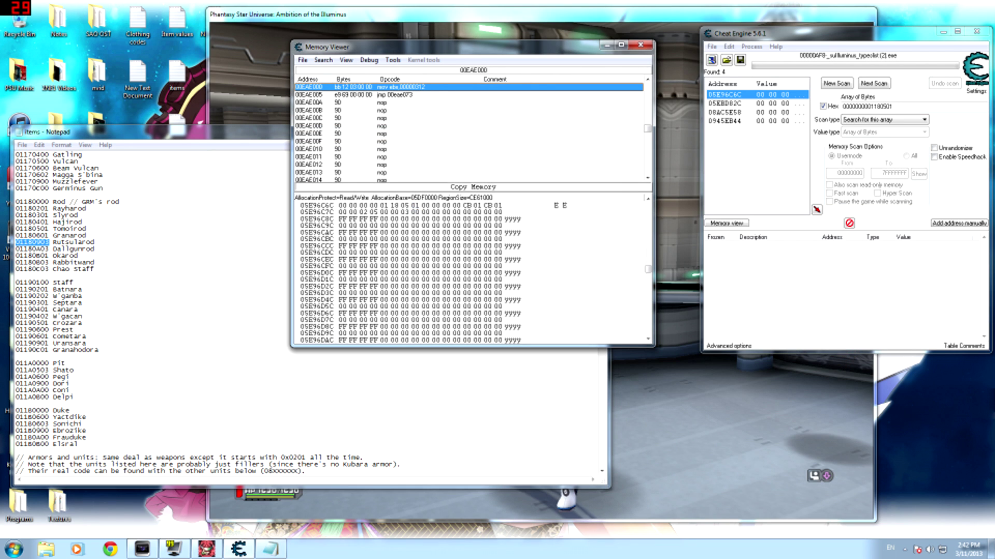
{"action": "type", "text": "01 18 09 03"}
Return to the game, talk to the partner machine and view the weapons that can be taken out of its storage
{"action": "left_click", "coordinate": [672, 193]}
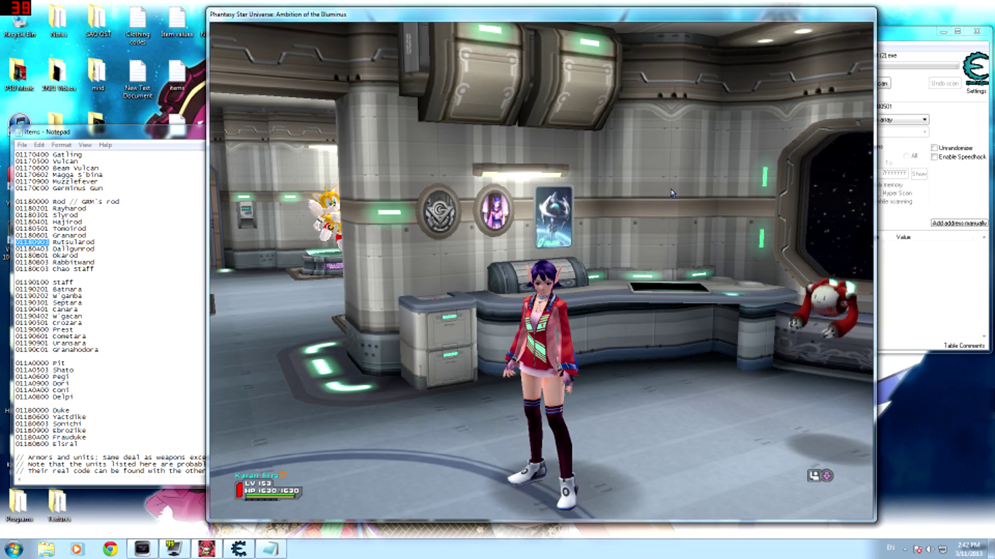
{"action": "key", "text": "d"}
{"action": "key", "text": "Return"}
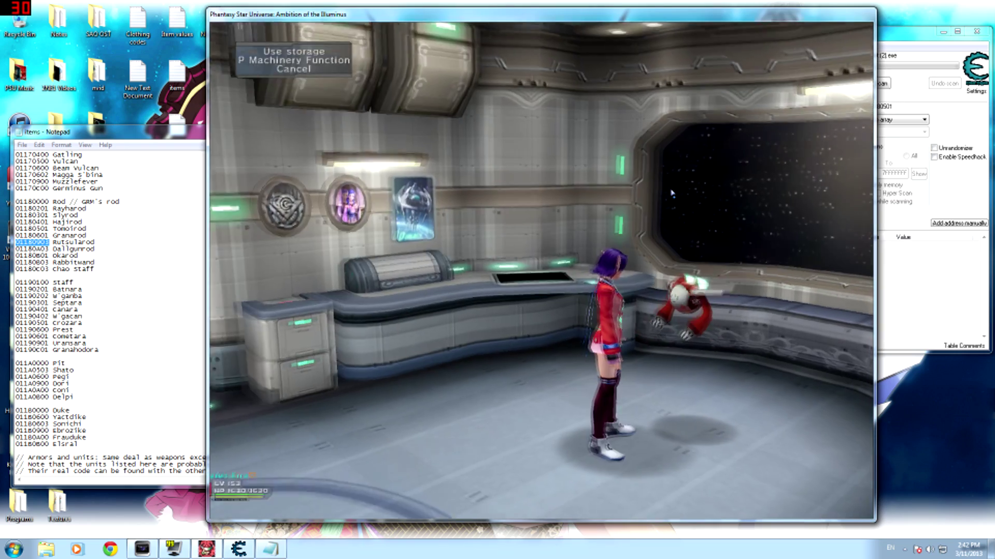
{"action": "key", "text": "Down"}
{"action": "key", "text": "Return"}
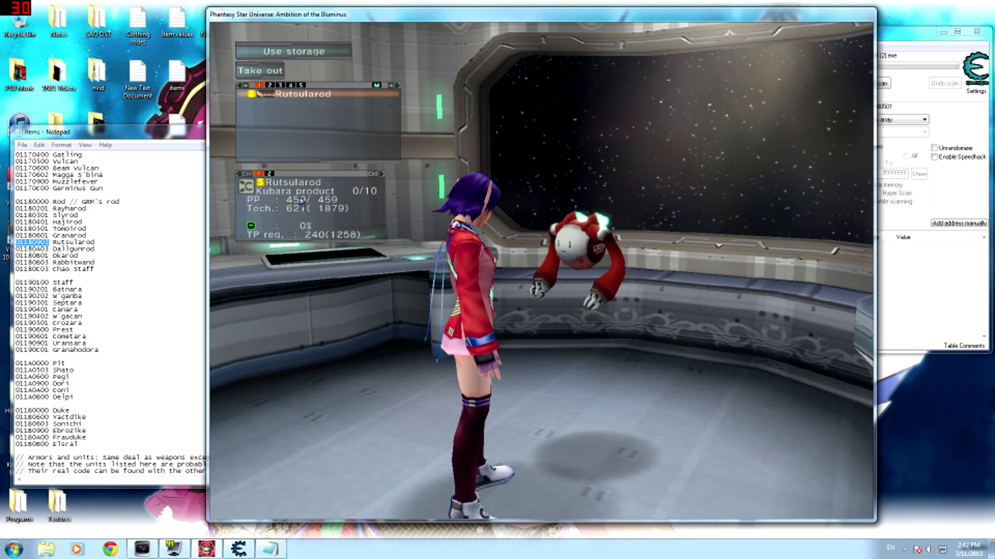
Set the maximum PP bytes ending row 05E96C6C to 0F 27, edit the current PP bytes before them and check the weapon in the game
{"action": "left_click", "coordinate": [233, 553]}
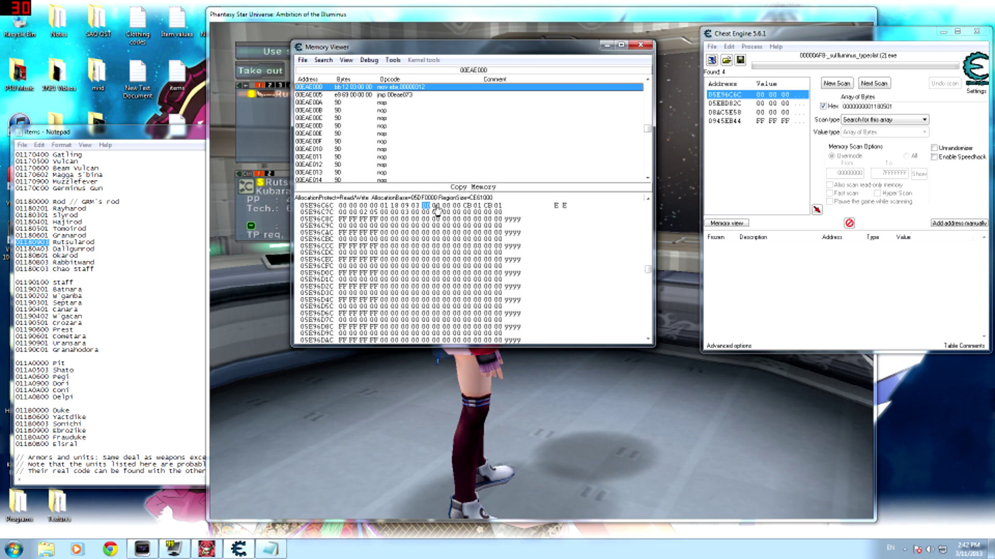
{"action": "left_click", "coordinate": [457, 207]}
{"action": "key", "text": "Right"}
{"action": "key", "text": "Right"}
{"action": "key", "text": "Right"}
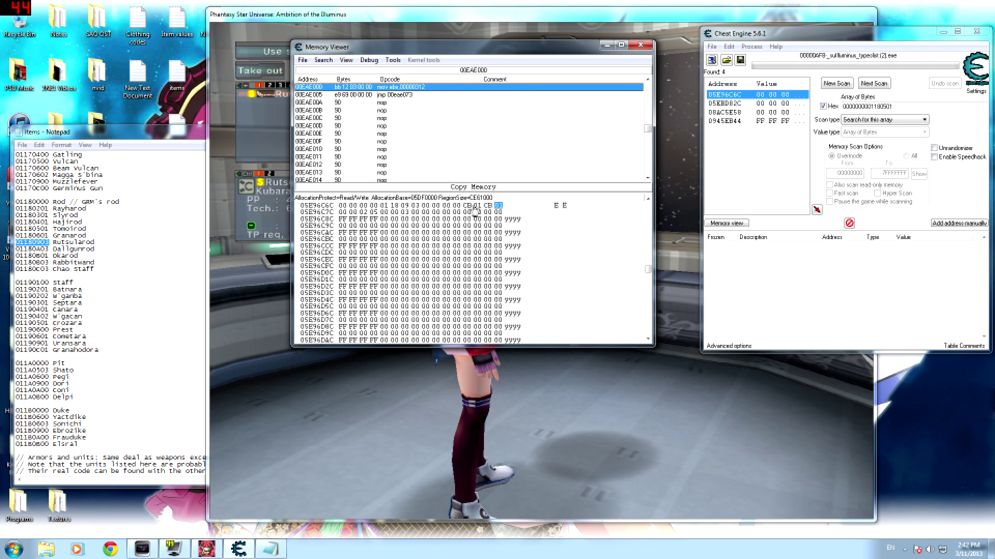
{"action": "left_click", "coordinate": [467, 206]}
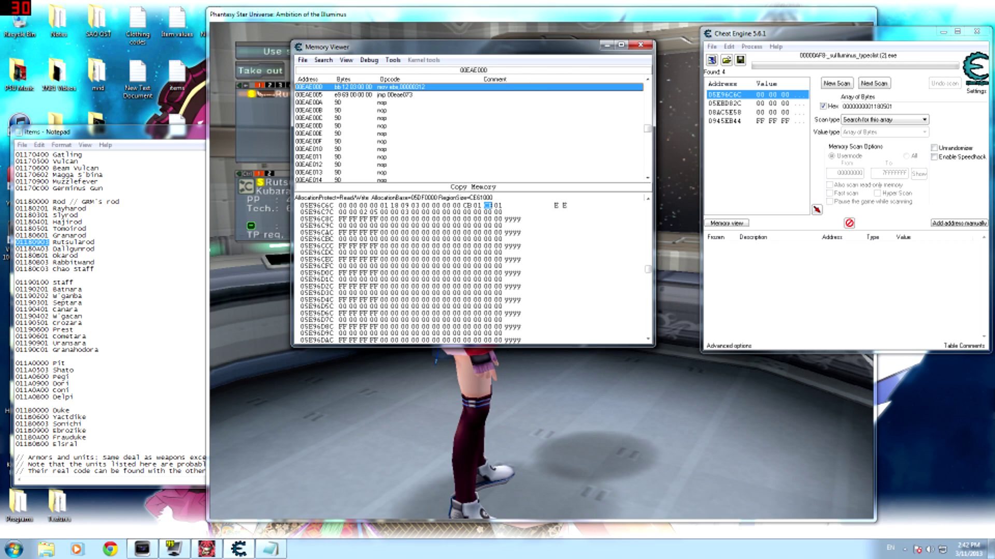
{"action": "type", "text": "0F "}
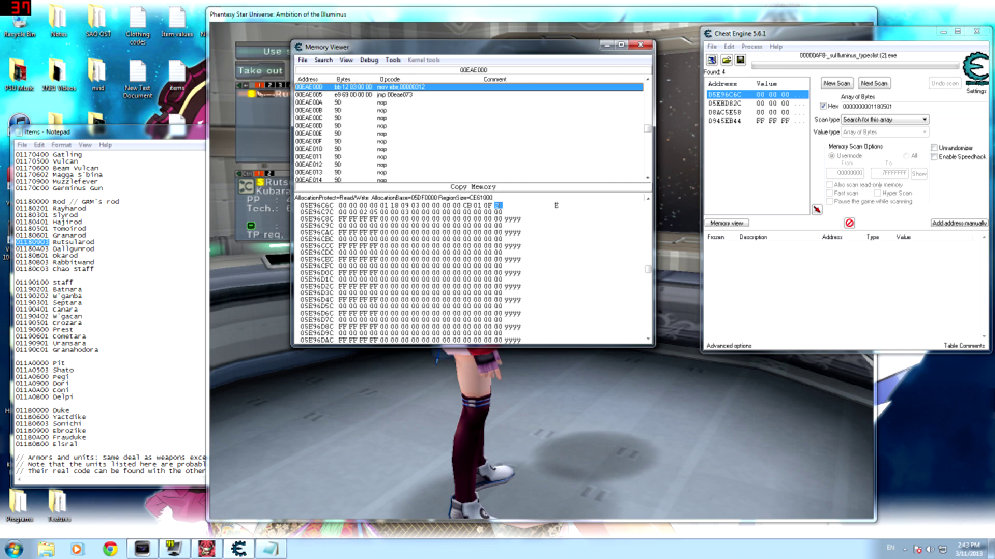
{"action": "type", "text": "27"}
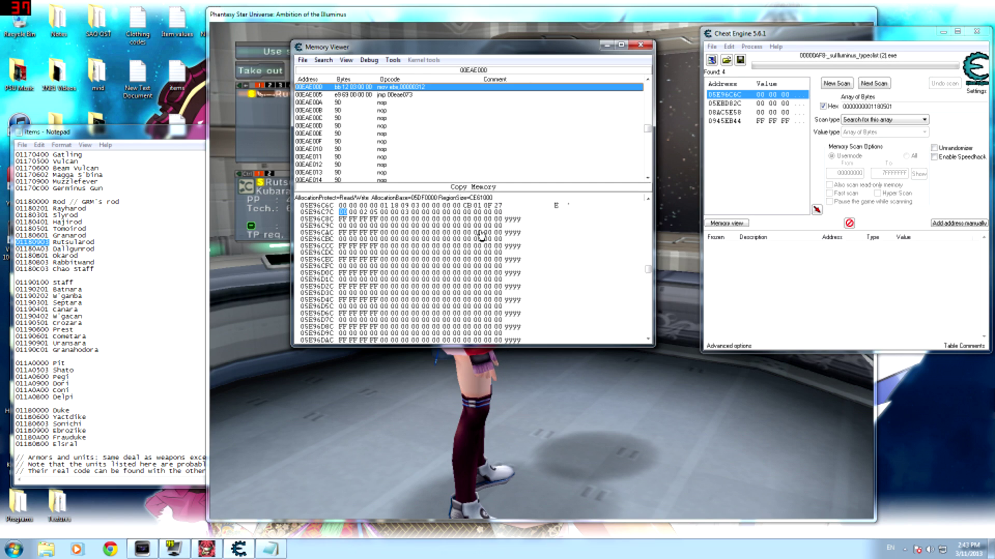
{"action": "left_click", "coordinate": [467, 206]}
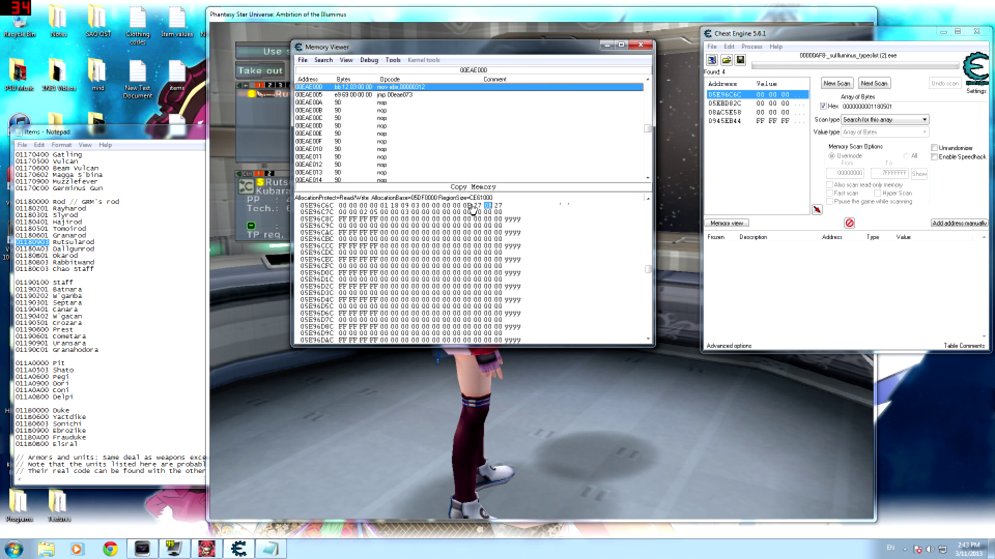
{"action": "left_click", "coordinate": [279, 226]}
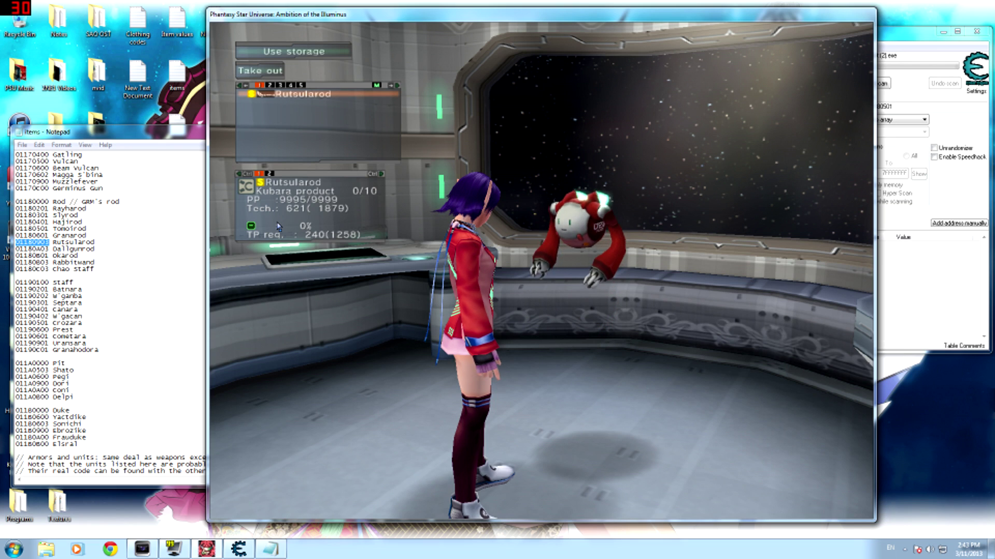
Correct the last four bytes of row 05E96C6C to 0F 27 0F 27 and check the Rutsularod's PP in the game
{"action": "left_click", "coordinate": [880, 293]}
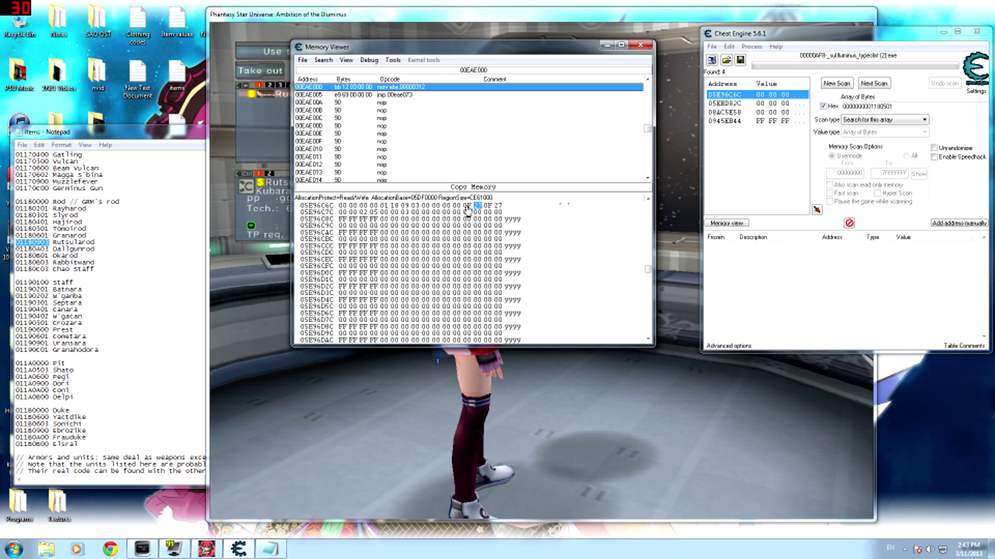
{"action": "left_click", "coordinate": [466, 206]}
{"action": "type", "text": "02"}
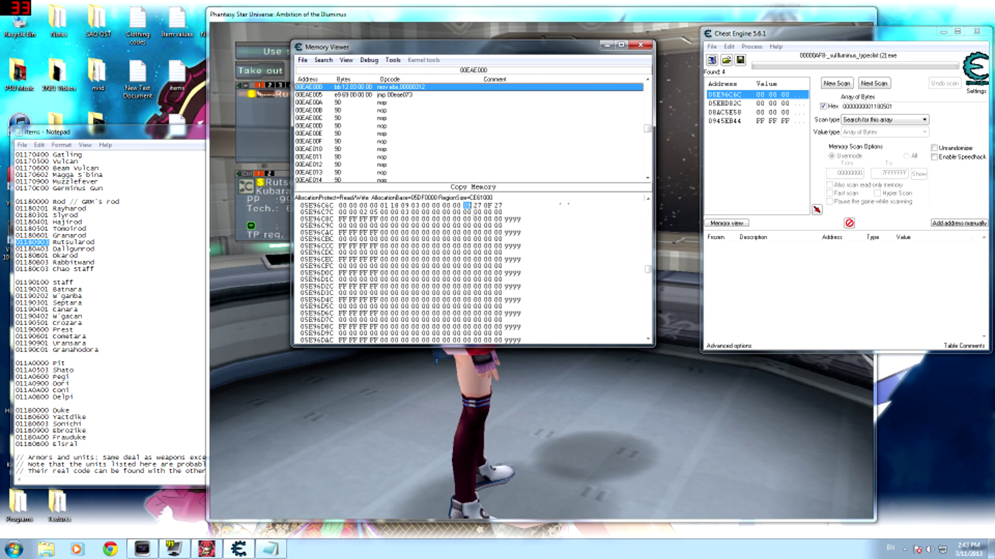
{"action": "left_click", "coordinate": [476, 206]}
{"action": "type", "text": "270F"}
{"action": "left_click", "coordinate": [473, 206]}
{"action": "type", "text": "26"}
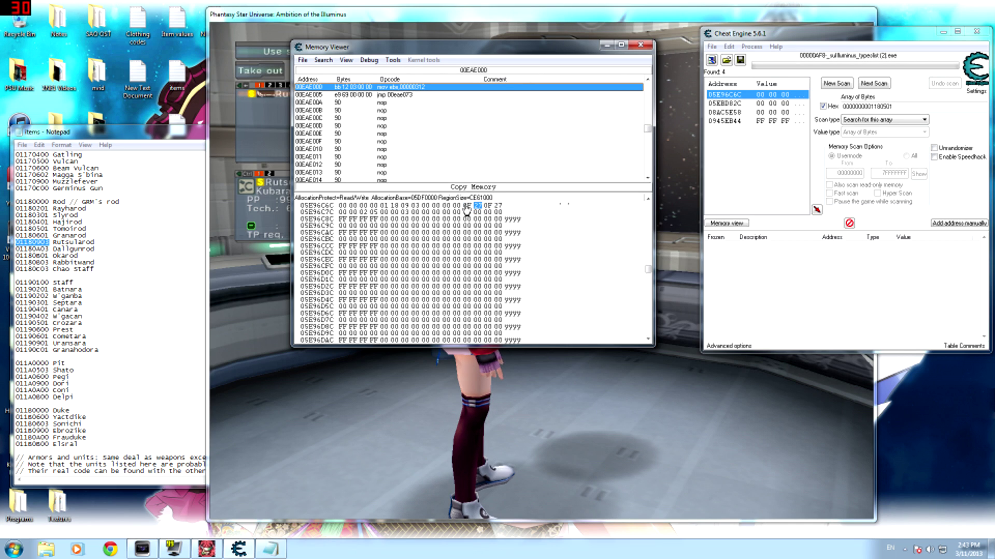
{"action": "left_click", "coordinate": [467, 206]}
{"action": "type", "text": "0F270F27"}
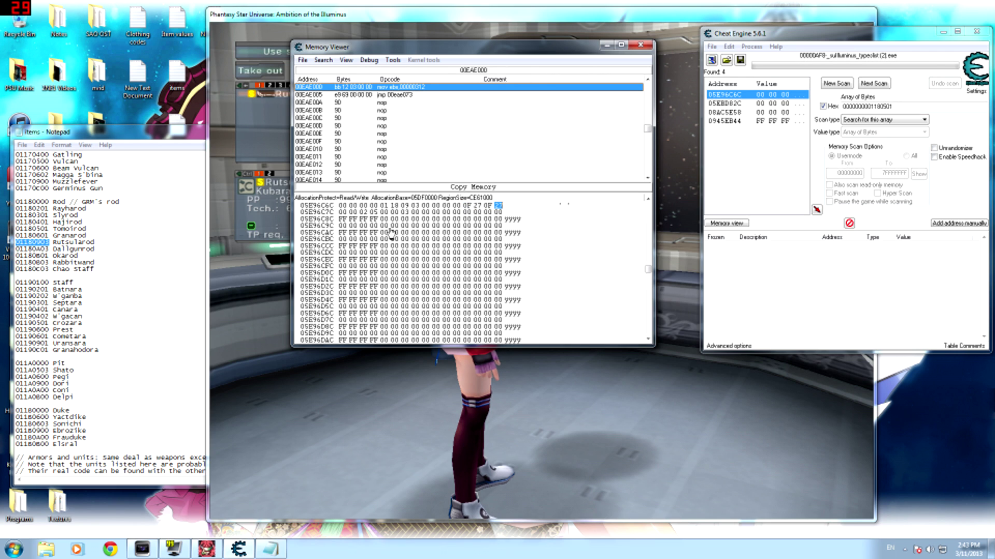
{"action": "left_click", "coordinate": [277, 221]}
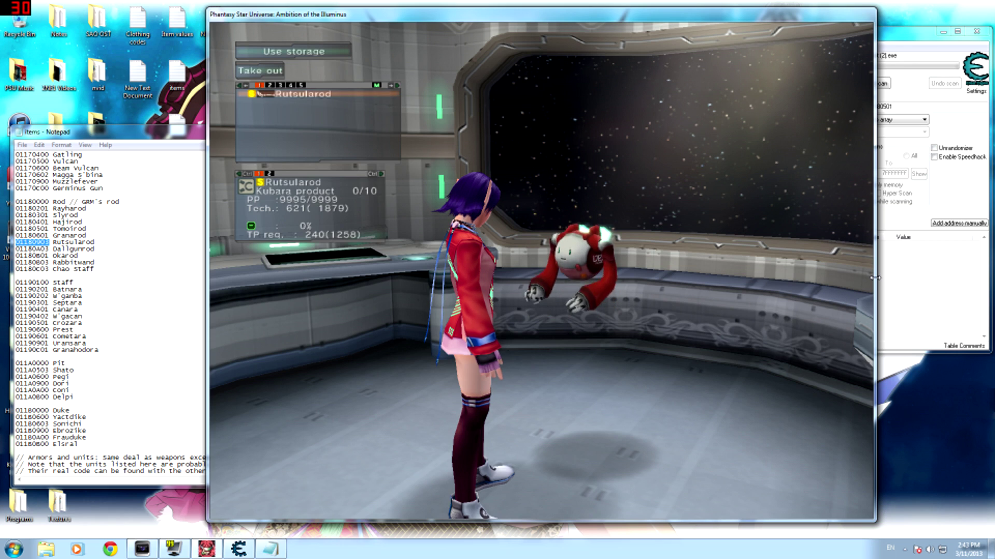
Set the first two bytes of row 05E96C7C to 0B 13 and check the Rutsularod's Tech. stat in the game
{"action": "left_click", "coordinate": [936, 273]}
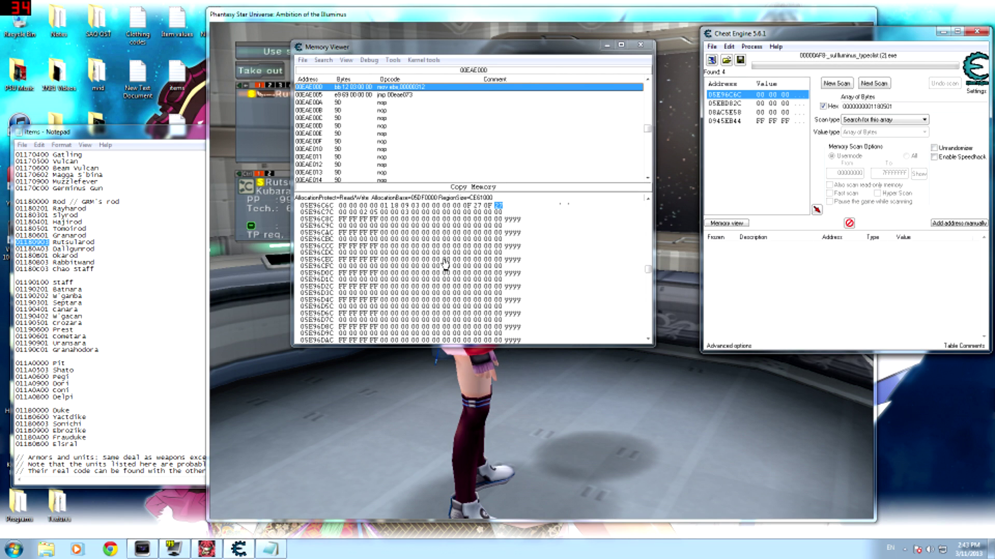
{"action": "left_click", "coordinate": [343, 213]}
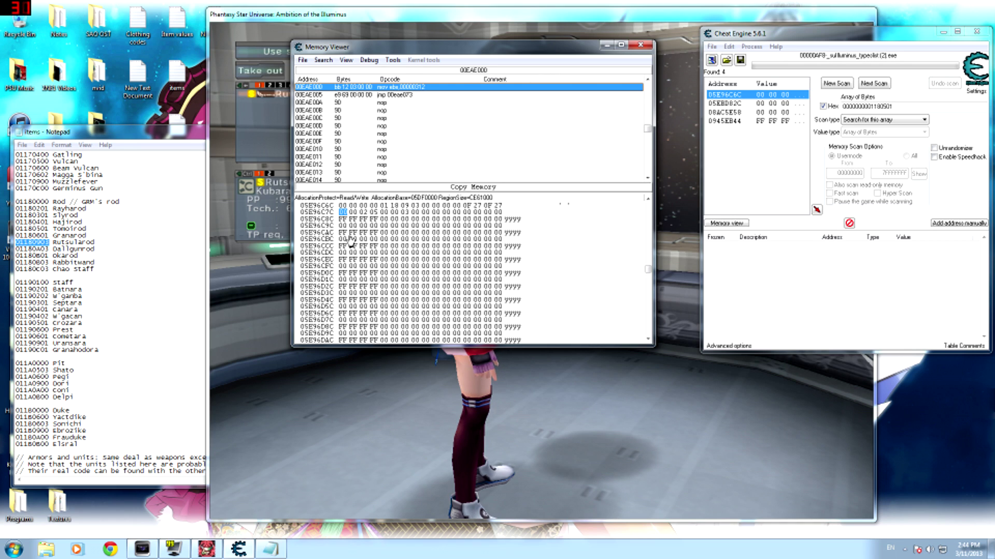
{"action": "type", "text": "0B"}
{"action": "left_click", "coordinate": [268, 222]}
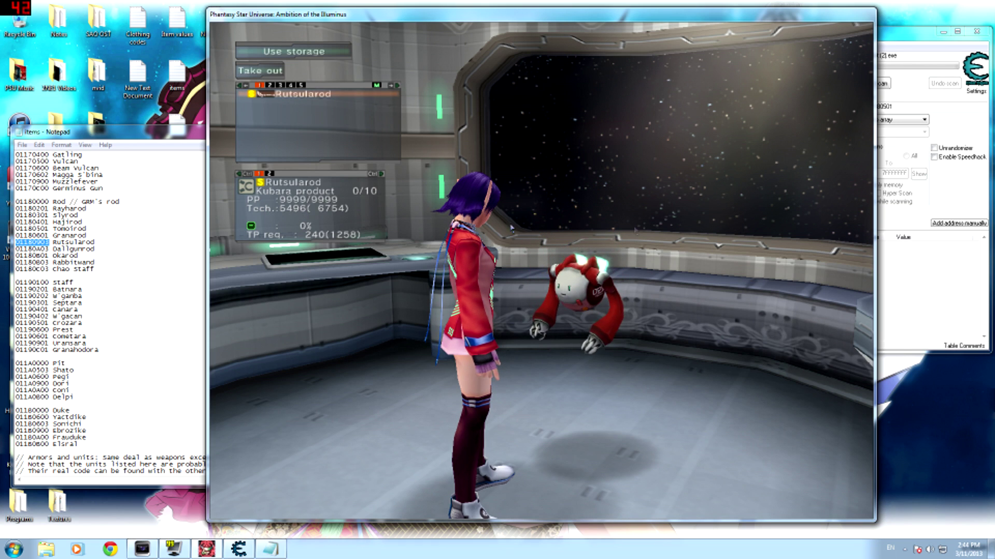
Set the third byte of row 05E96C7C to 04 for S rank and check the Rutsularod in the game
{"action": "key", "text": "alt+Tab"}
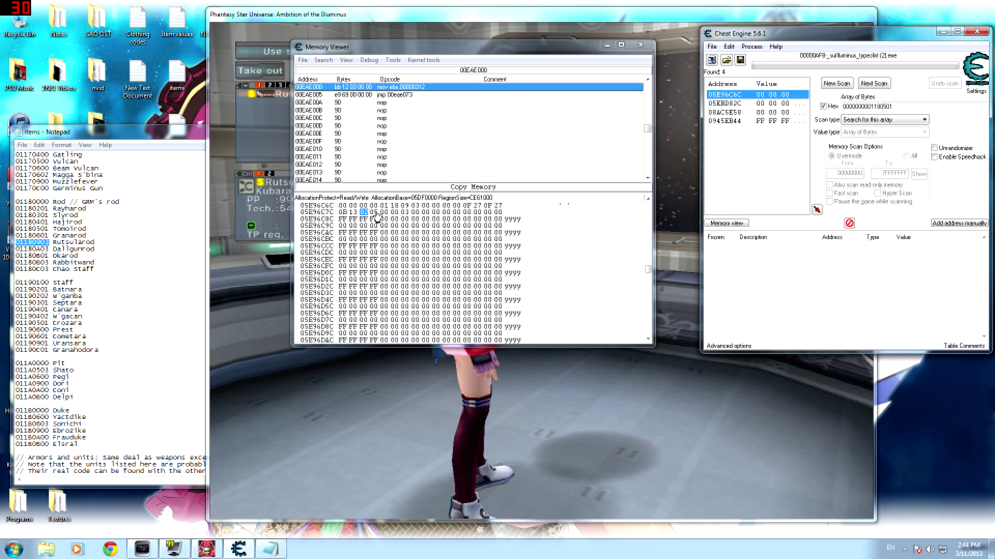
{"action": "left_click", "coordinate": [363, 212]}
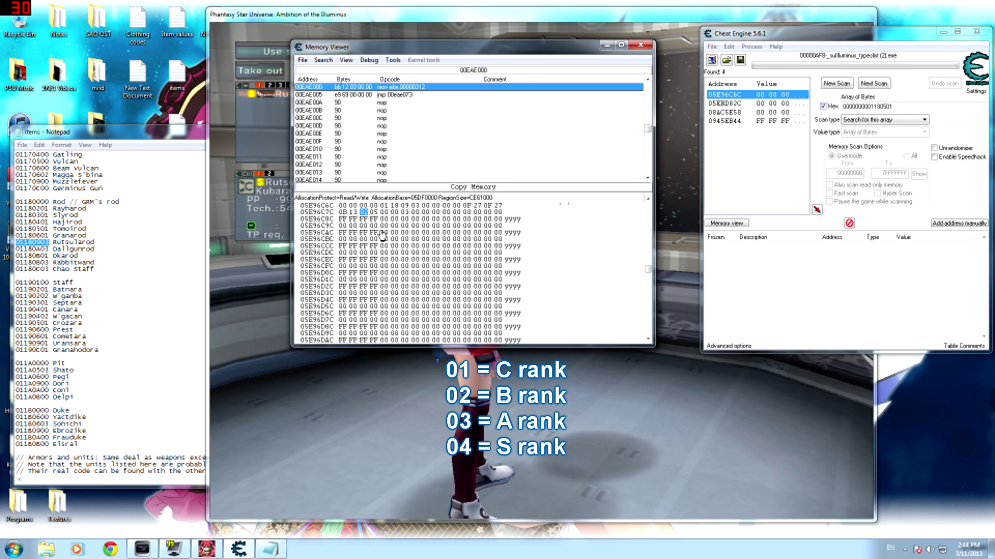
{"action": "type", "text": "04"}
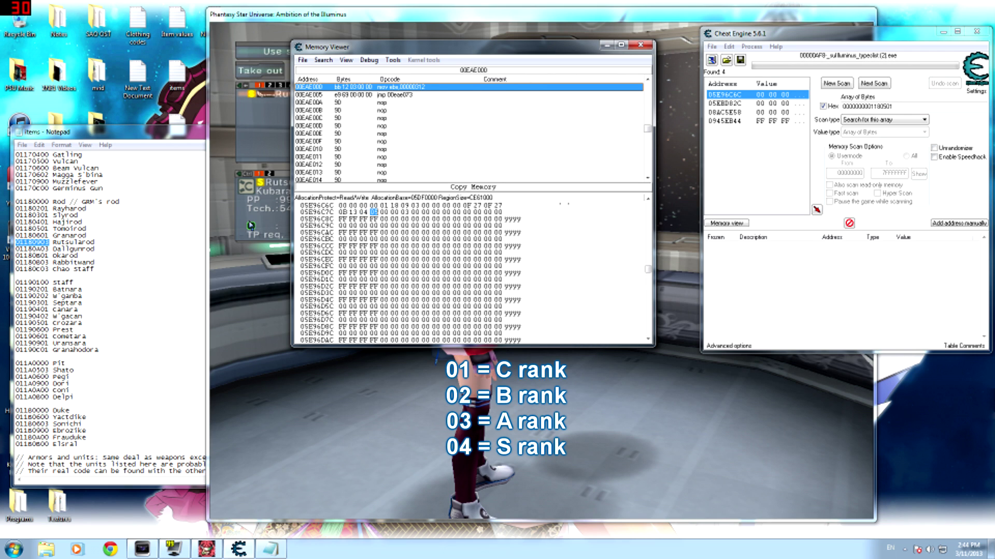
{"action": "left_click", "coordinate": [256, 222]}
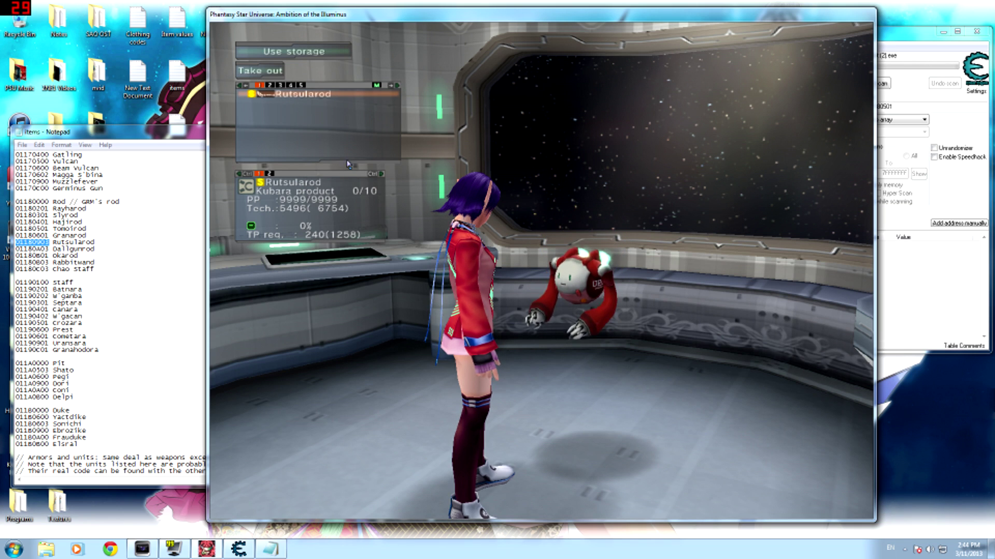
Try 01 and 00 in the star rating byte, fourth in row 05E96C7C, set it to 10 and check the stars in the game
{"action": "key", "text": "alt+Tab"}
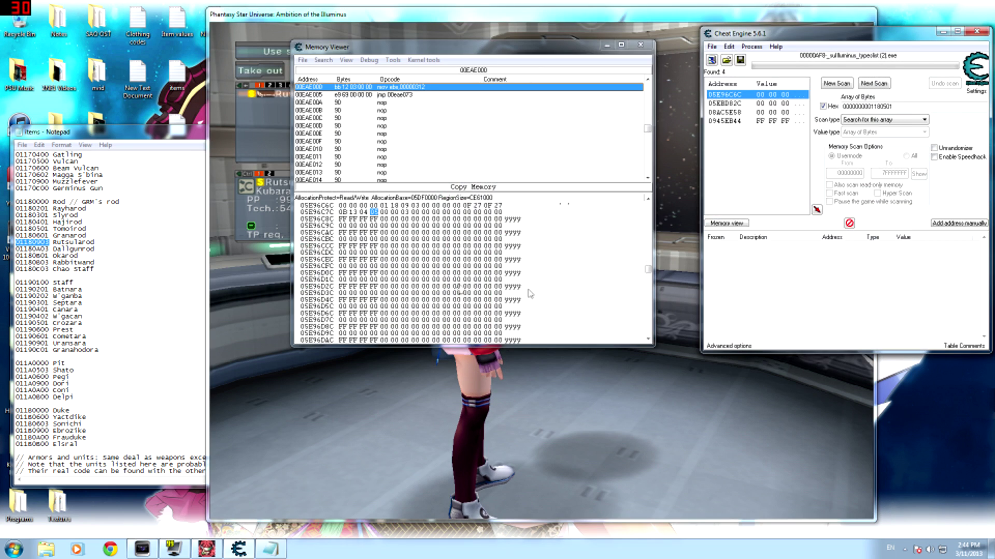
{"action": "left_click", "coordinate": [383, 214]}
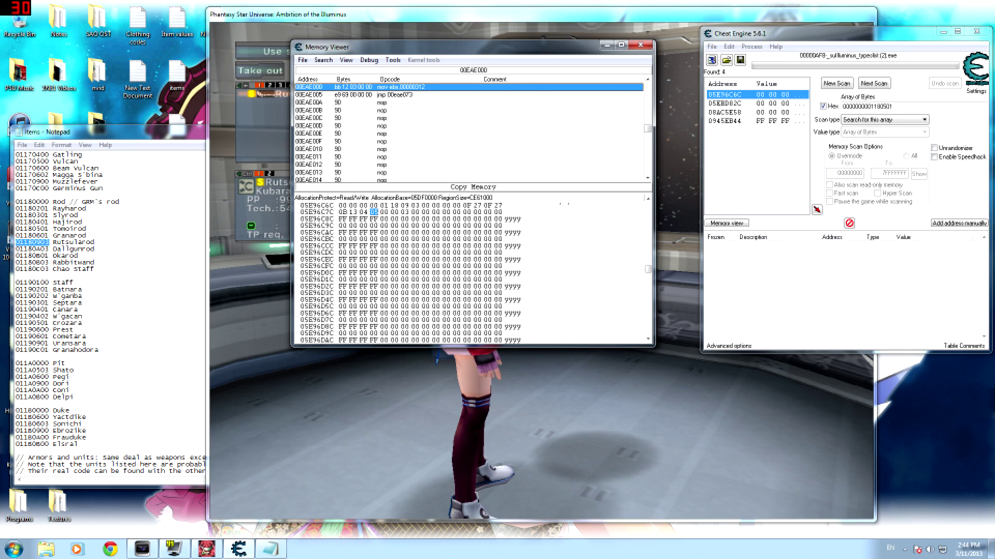
{"action": "type", "text": "01"}
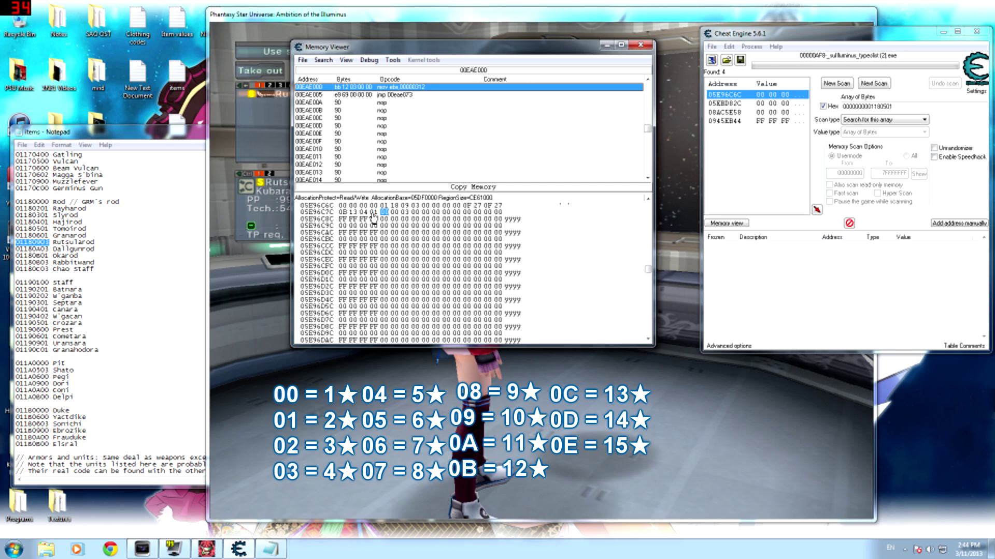
{"action": "key", "text": "Left"}
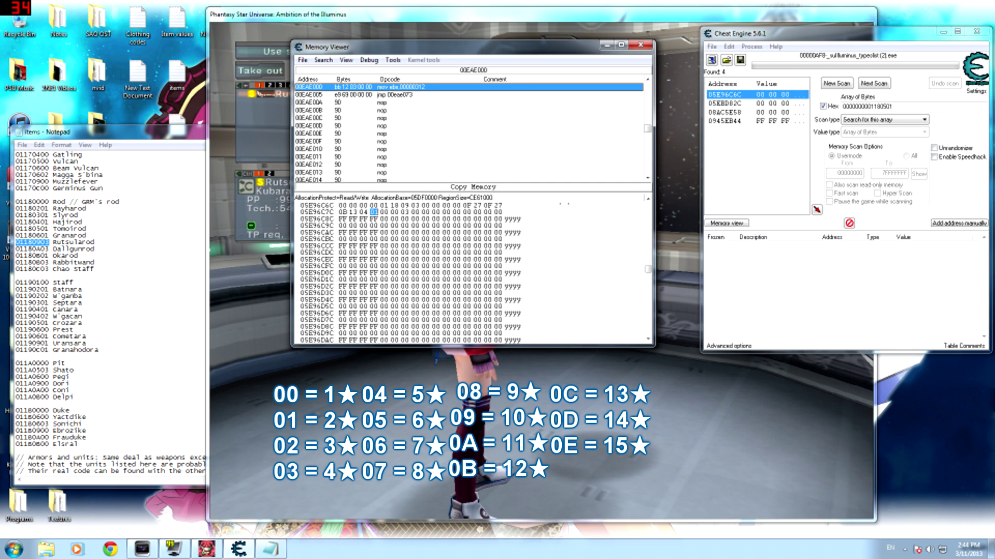
{"action": "type", "text": "00 10"}
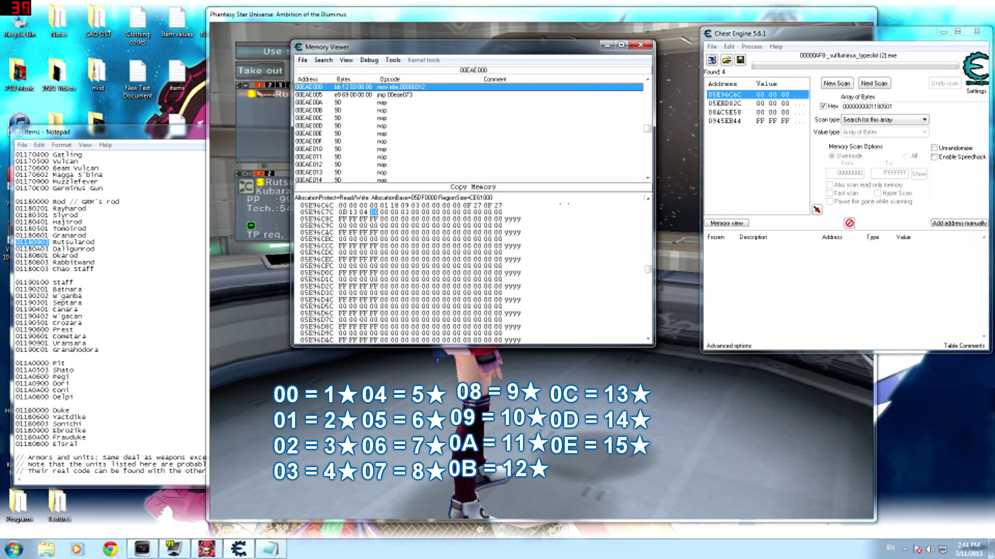
{"action": "left_click", "coordinate": [371, 213]}
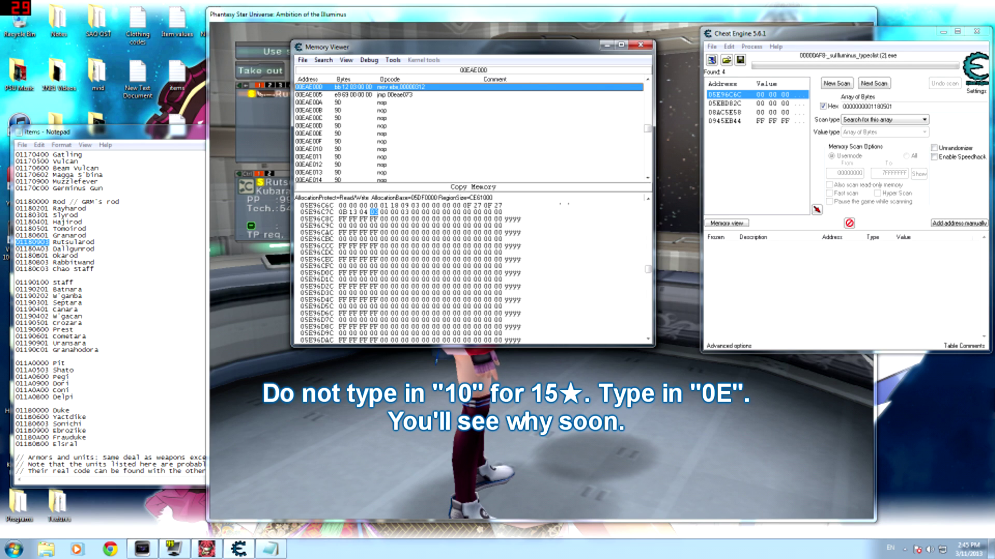
{"action": "left_click", "coordinate": [265, 234]}
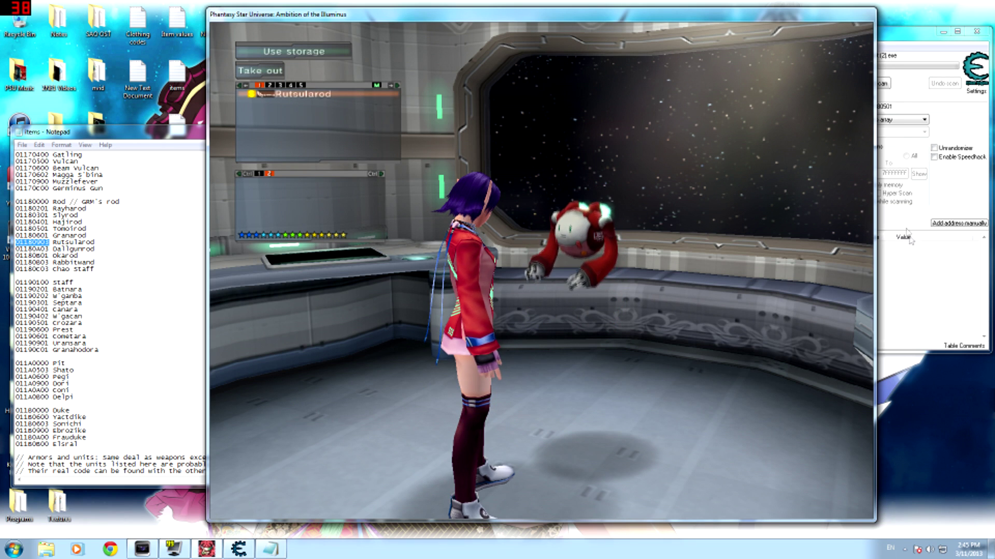
Set the element byte, fifth in row 05E96C7C, to 01 for Fire and check the Rutsularod's element in the game
{"action": "key", "text": "alt+Tab"}
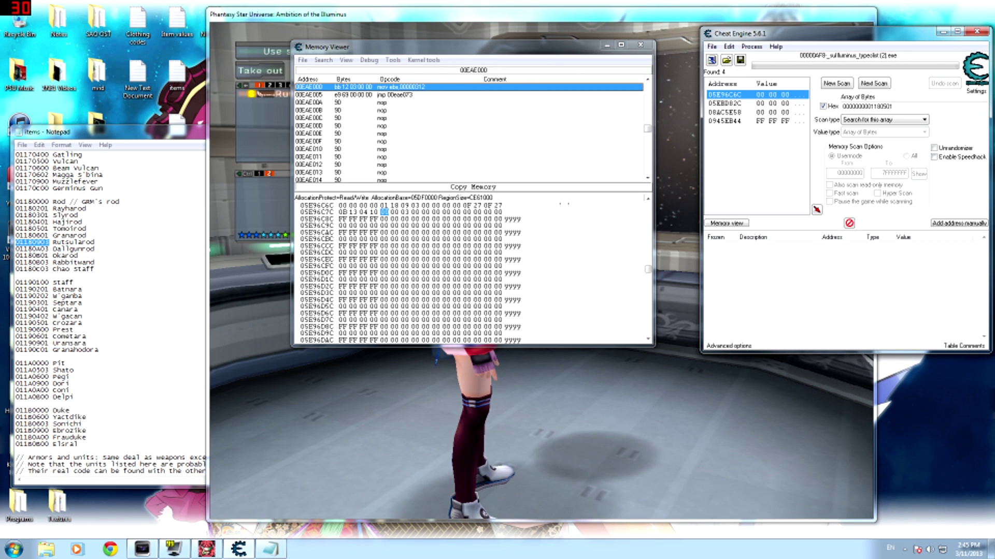
{"action": "left_click", "coordinate": [377, 219]}
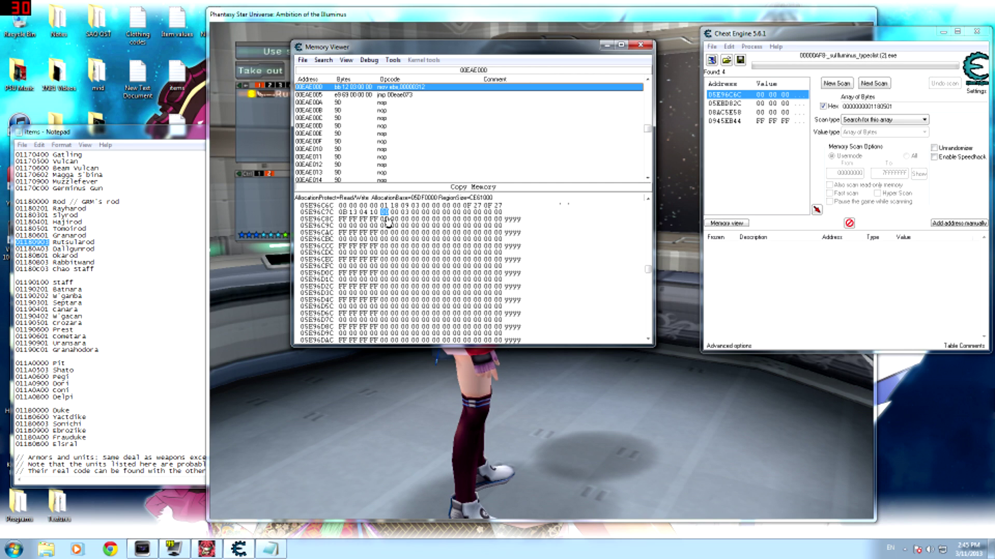
{"action": "left_click", "coordinate": [245, 136]}
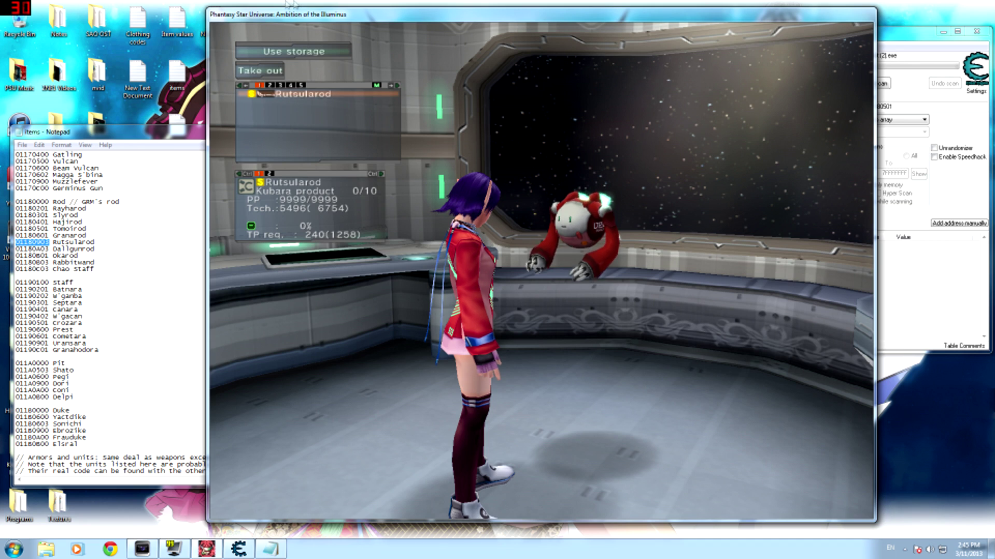
{"action": "key", "text": "alt+Tab"}
{"action": "left_click", "coordinate": [397, 221]}
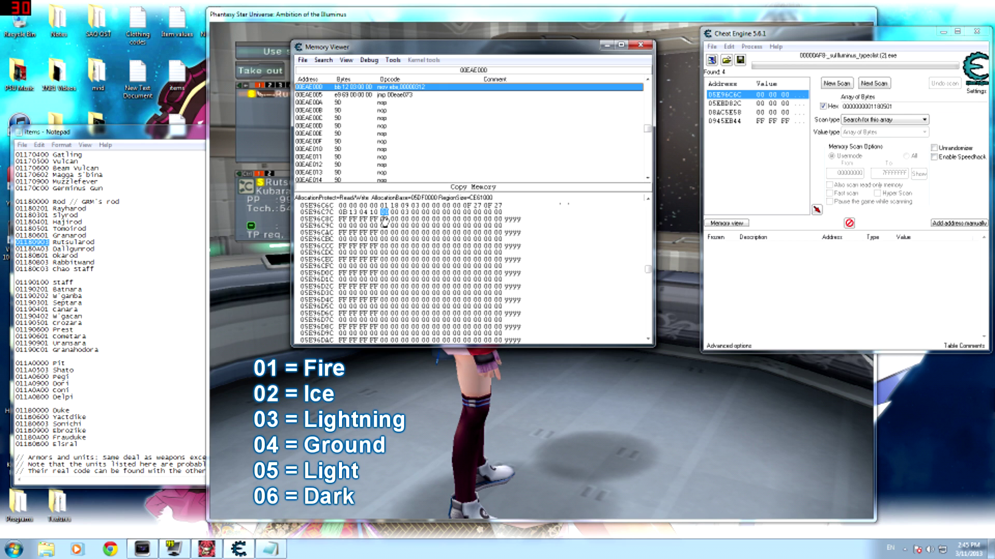
{"action": "left_click", "coordinate": [284, 196]}
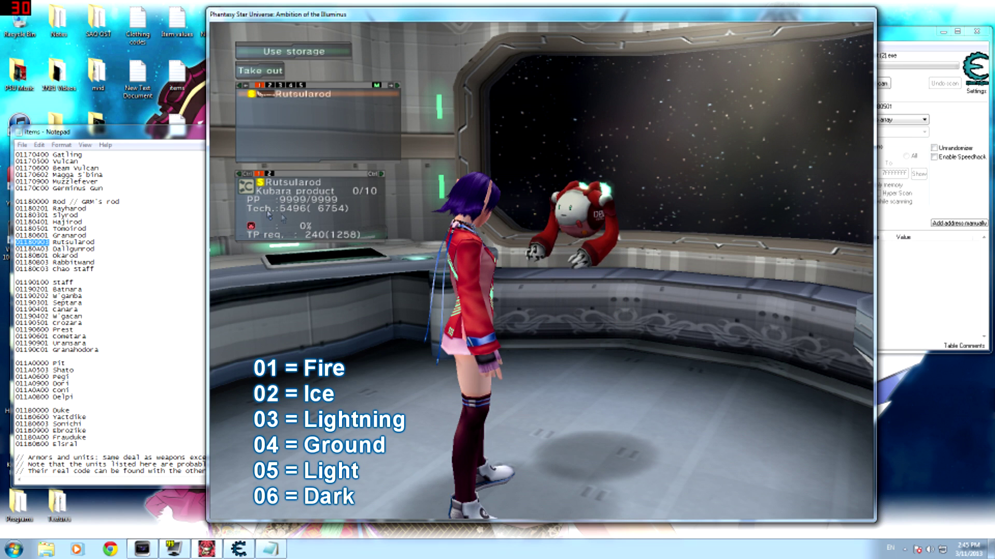
Reset the fifth byte of row 05E96C7C to 00, set the sixth to 32 and check the weapon's element percentage in the game
{"action": "key", "text": "alt+Tab"}
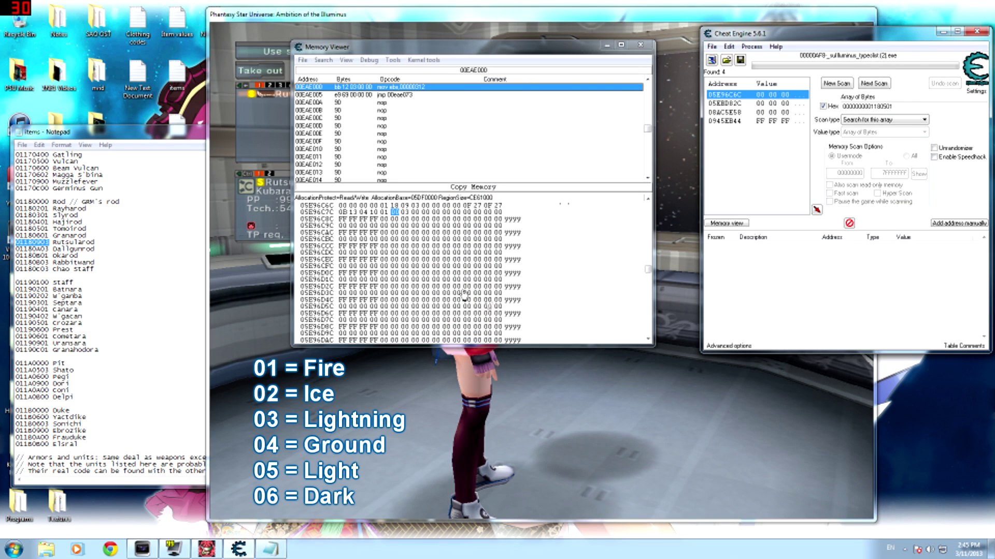
{"action": "left_click", "coordinate": [385, 212]}
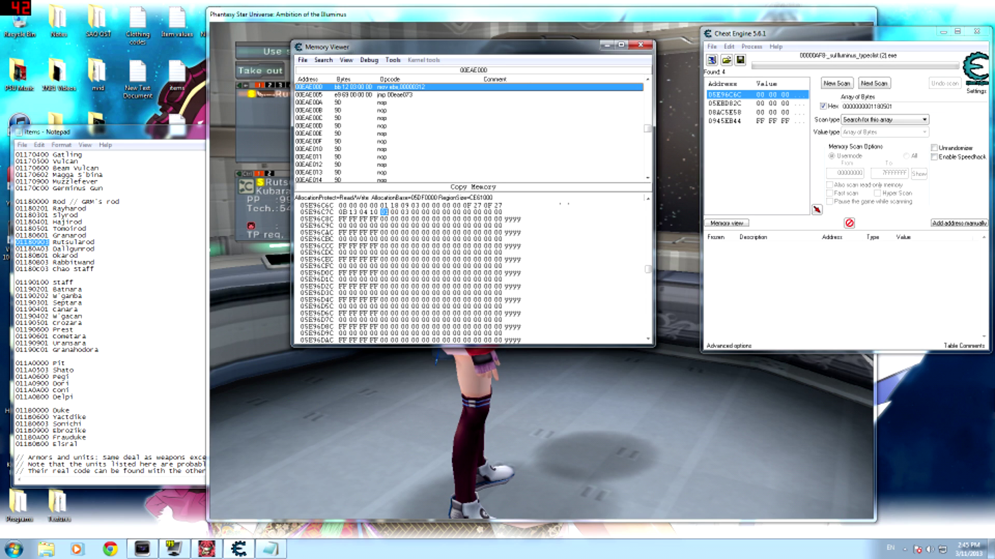
{"action": "type", "text": "00 00"}
{"action": "key", "text": "Left"}
{"action": "key", "text": "Left"}
{"action": "type", "text": "00"}
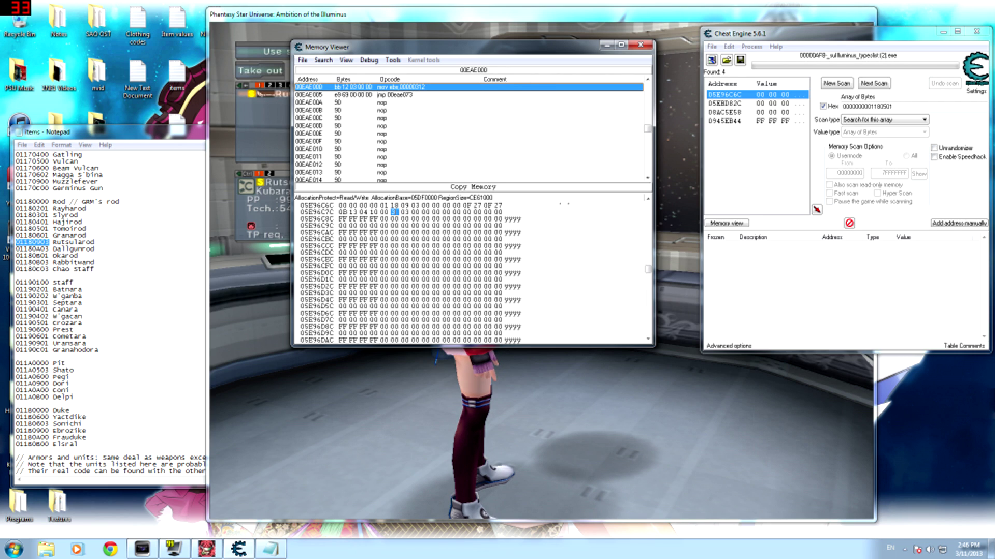
{"action": "left_click", "coordinate": [244, 206]}
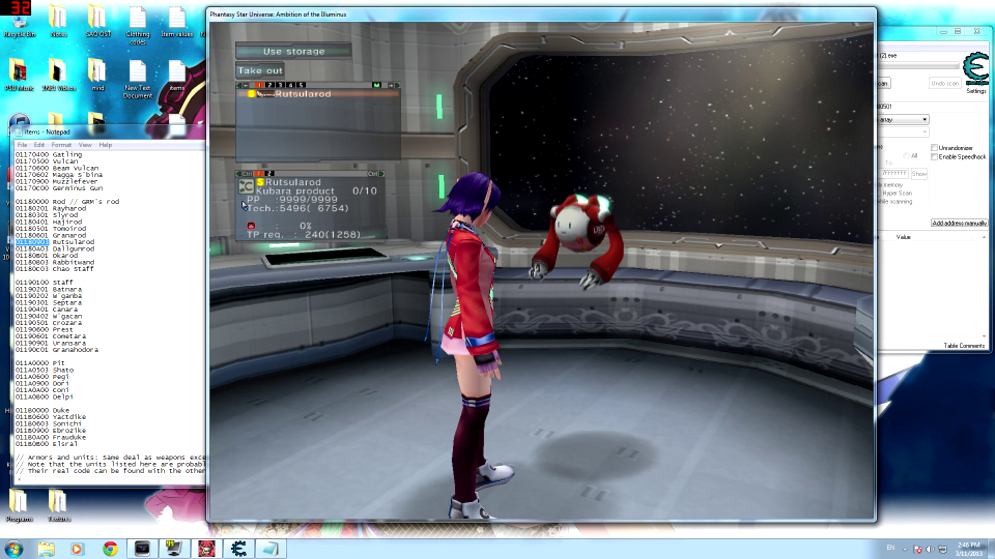
{"action": "key", "text": "Escape"}
{"action": "key", "text": "Return"}
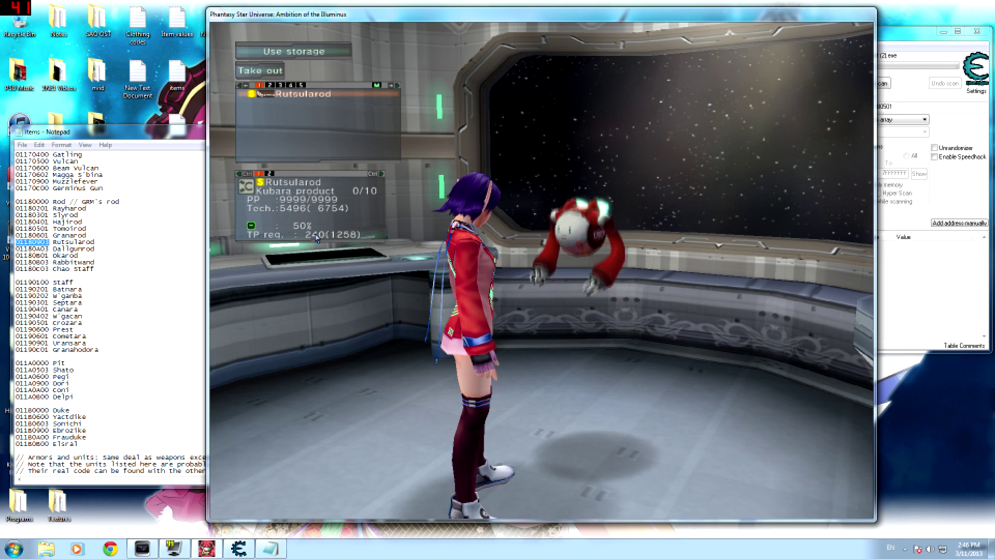
Set the sixth byte of row 05E96C7C to 64 and check the Rutsularod's element percentage in the game
{"action": "left_click", "coordinate": [890, 310]}
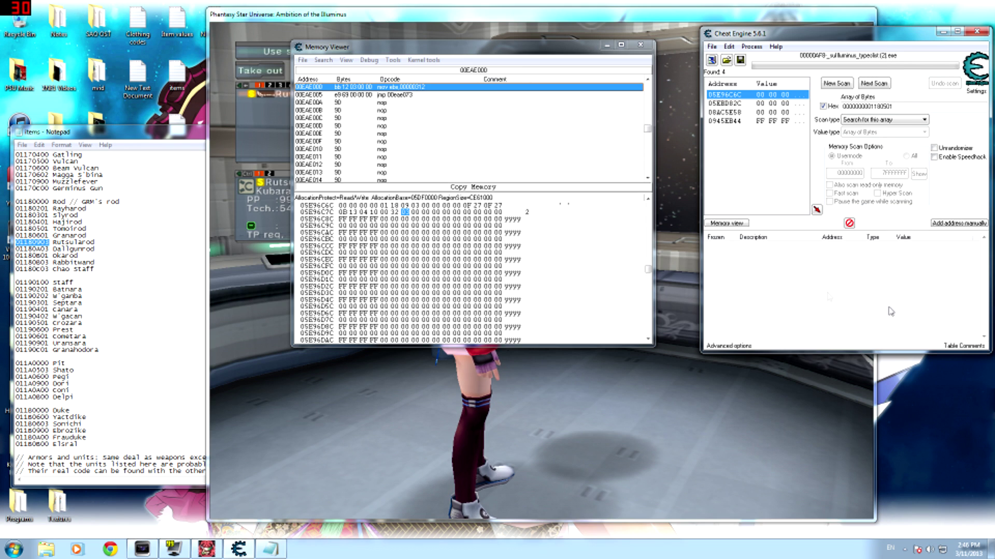
{"action": "left_click", "coordinate": [395, 213]}
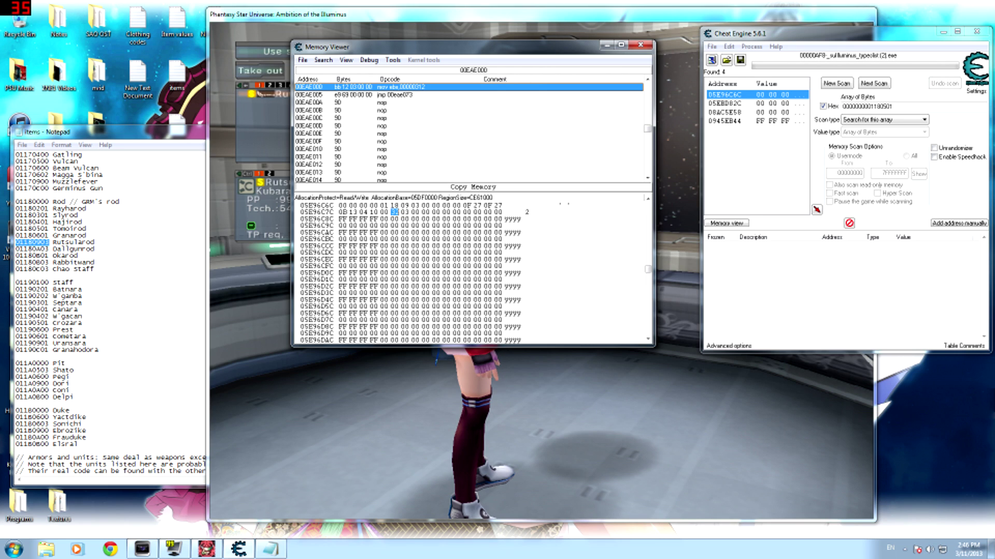
{"action": "type", "text": "64"}
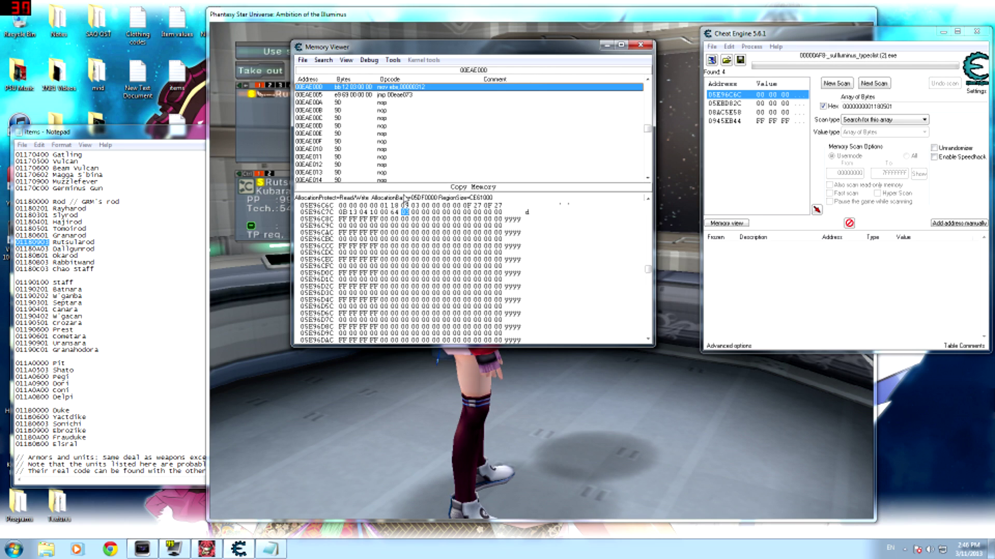
{"action": "left_click", "coordinate": [234, 143]}
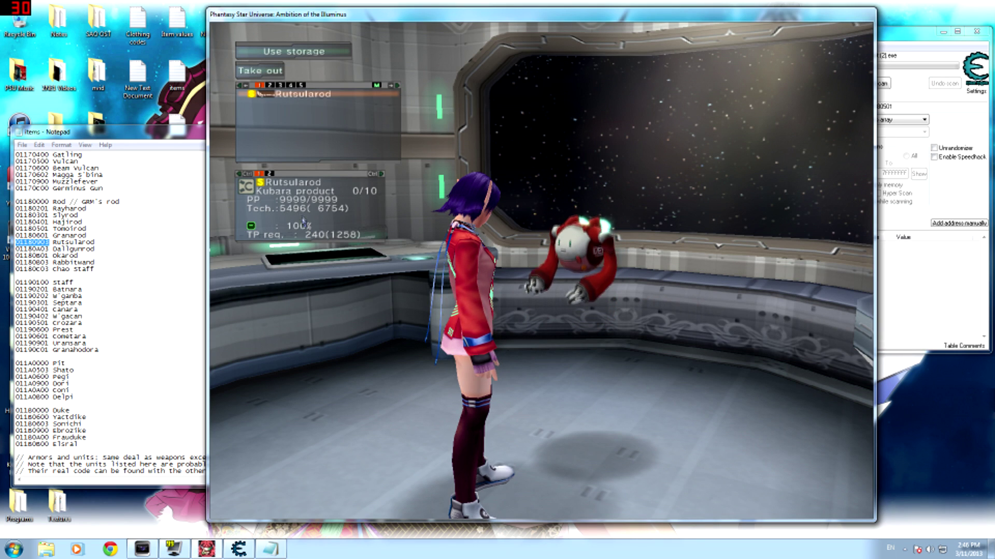
Reset the sixth byte of row 05E96C7C to 00 and reopen the storage's take-out list to check the Rutsularod
{"action": "left_click", "coordinate": [916, 285]}
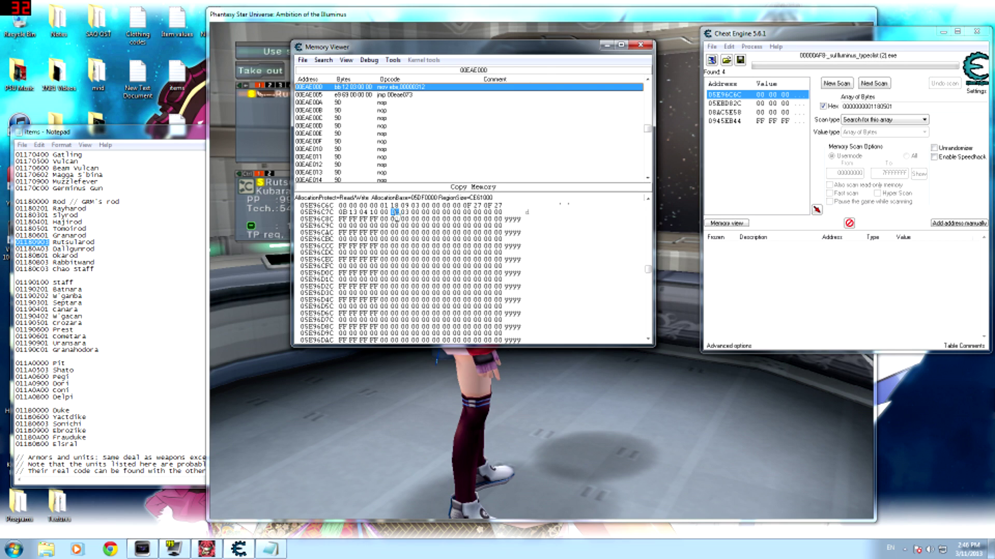
{"action": "type", "text": "09"}
{"action": "left_click", "coordinate": [266, 226]}
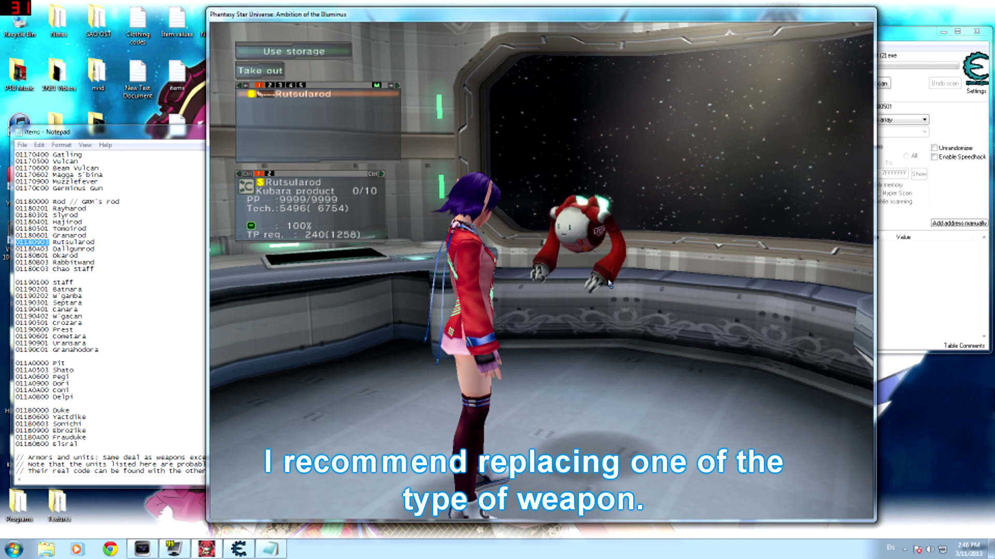
{"action": "key", "text": "Escape"}
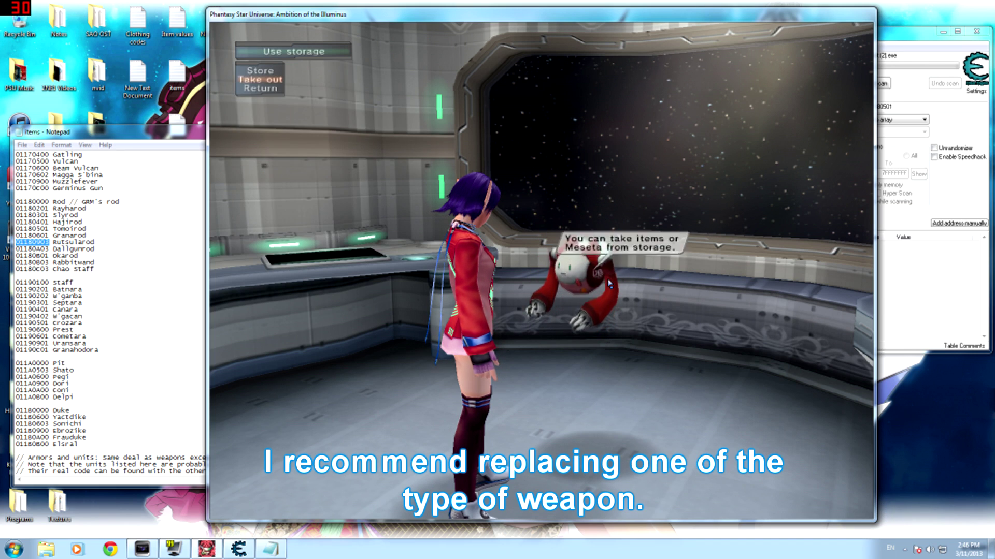
{"action": "key", "text": "Return"}
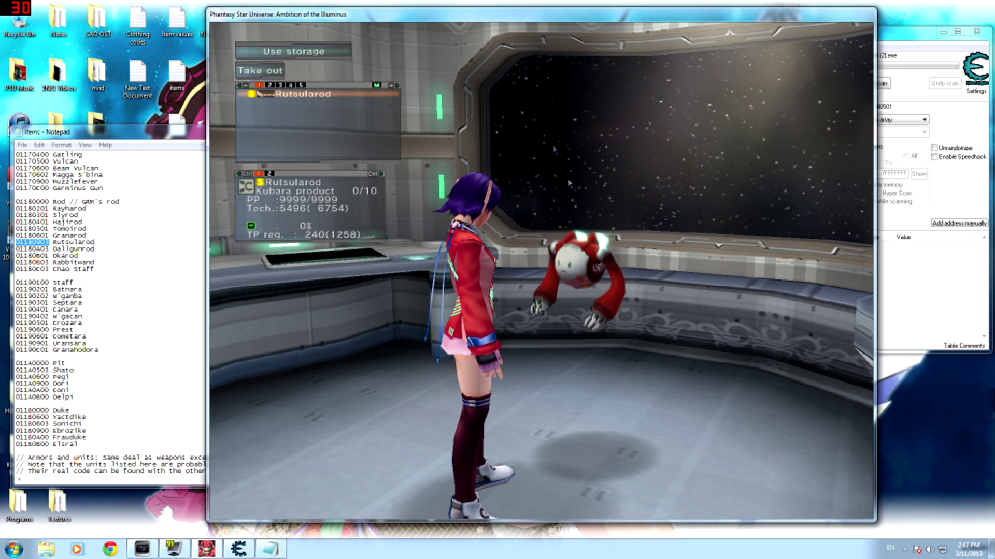
Select the first byte of row 05E96C6C, return to the game, leave the storage and look through the carried weapons
{"action": "key", "text": "alt+Tab"}
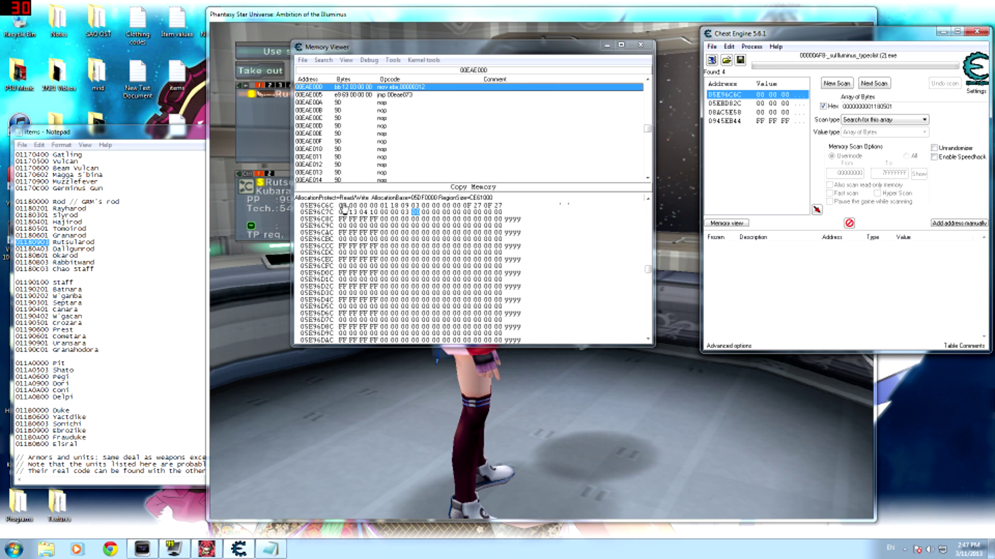
{"action": "left_click", "coordinate": [342, 206]}
{"action": "left_click", "coordinate": [815, 282]}
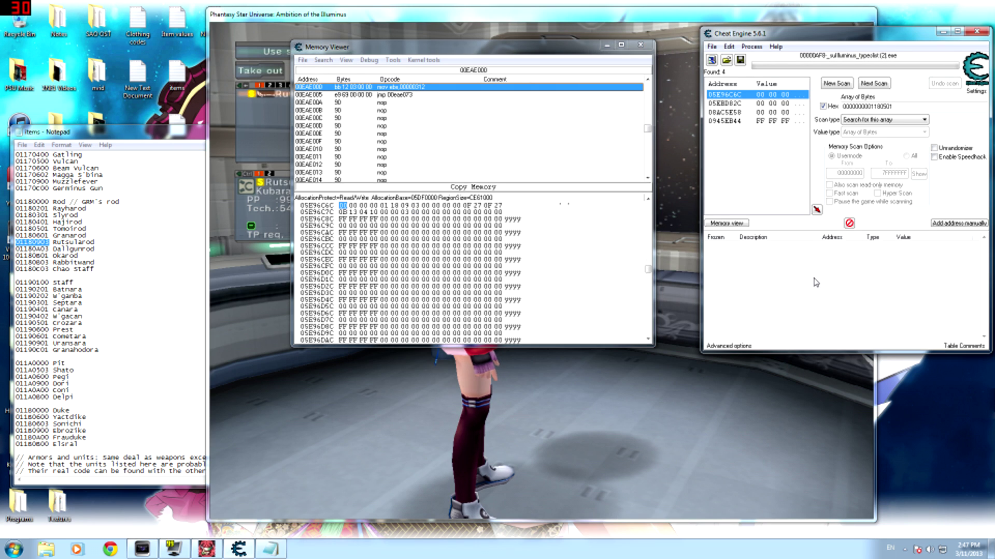
{"action": "left_click", "coordinate": [284, 269]}
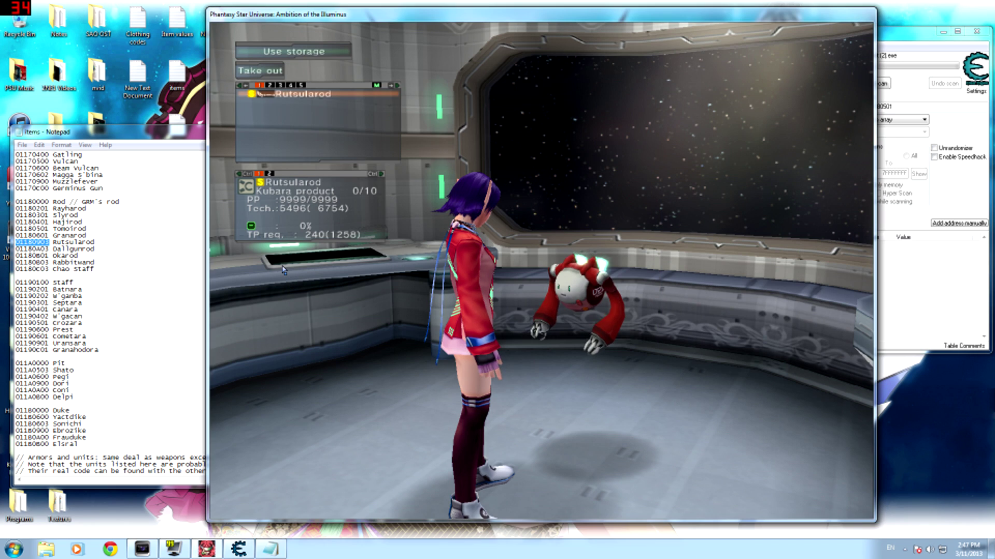
{"action": "key", "text": "Escape"}
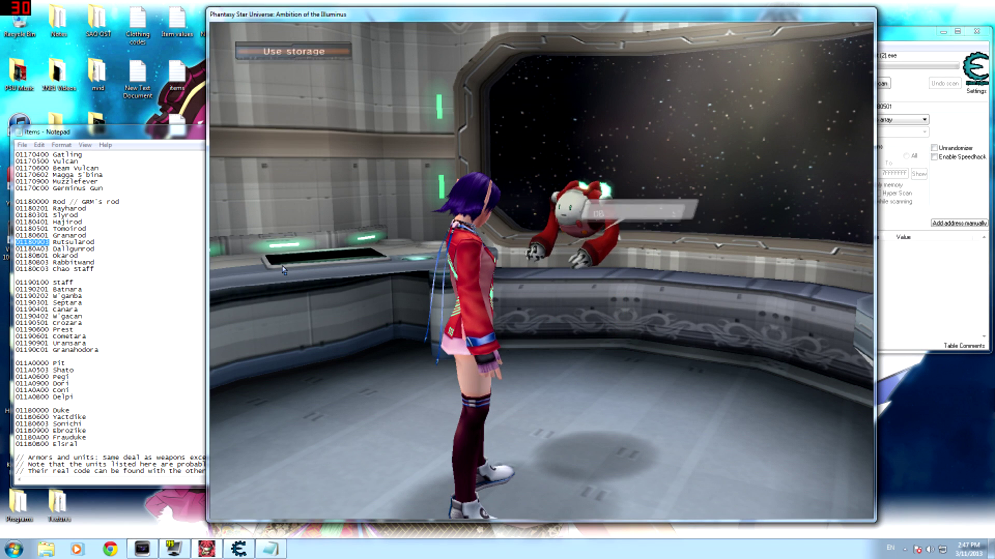
{"action": "key", "text": "Return"}
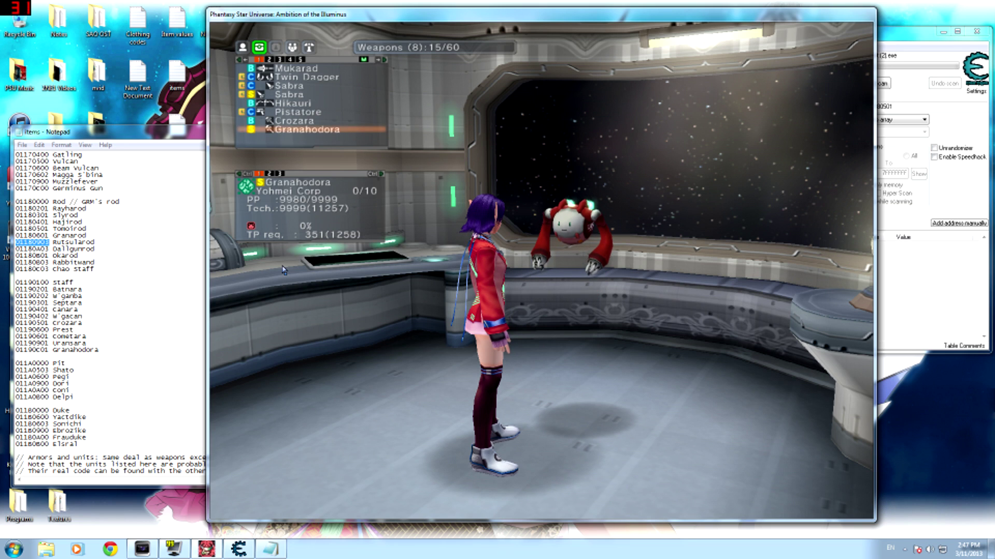
{"action": "key", "text": "Down"}
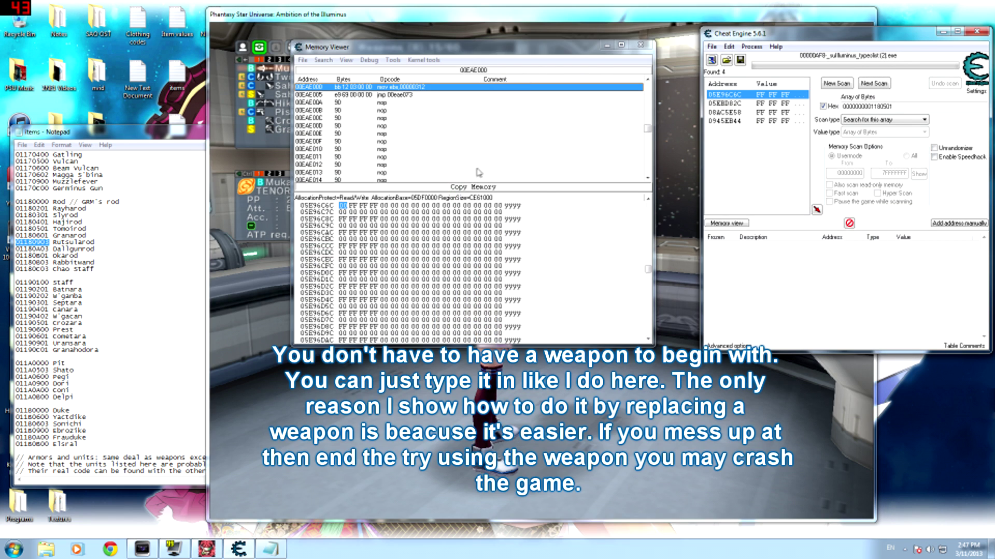
Write the Rutsularod code 01 18 09 03 into row 05E96C6C, preceded and followed by four 00 bytes
{"action": "left_click", "coordinate": [353, 213]}
{"action": "type", "text": "00"}
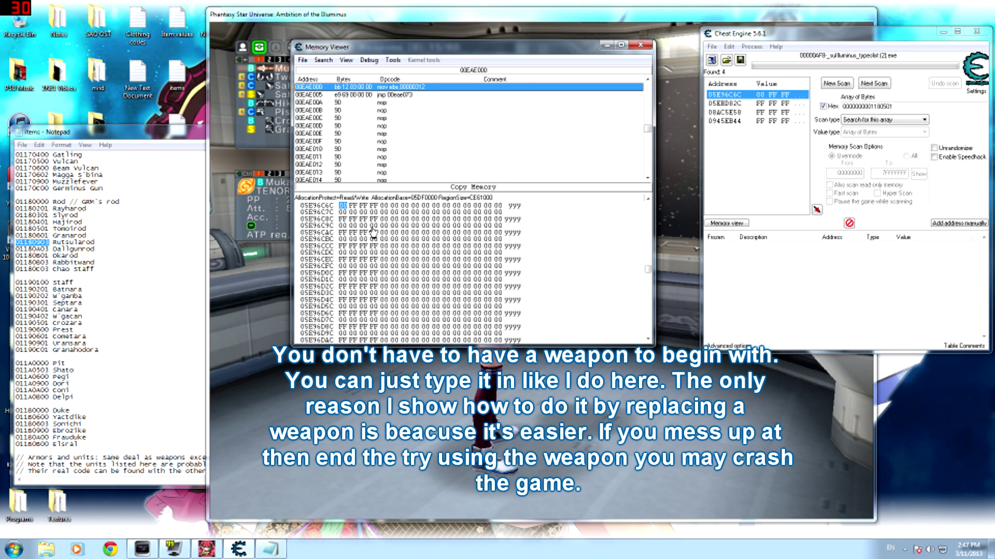
{"action": "type", "text": "FF"}
{"action": "left_click", "coordinate": [342, 206]}
{"action": "type", "text": "000000000118090300000000"}
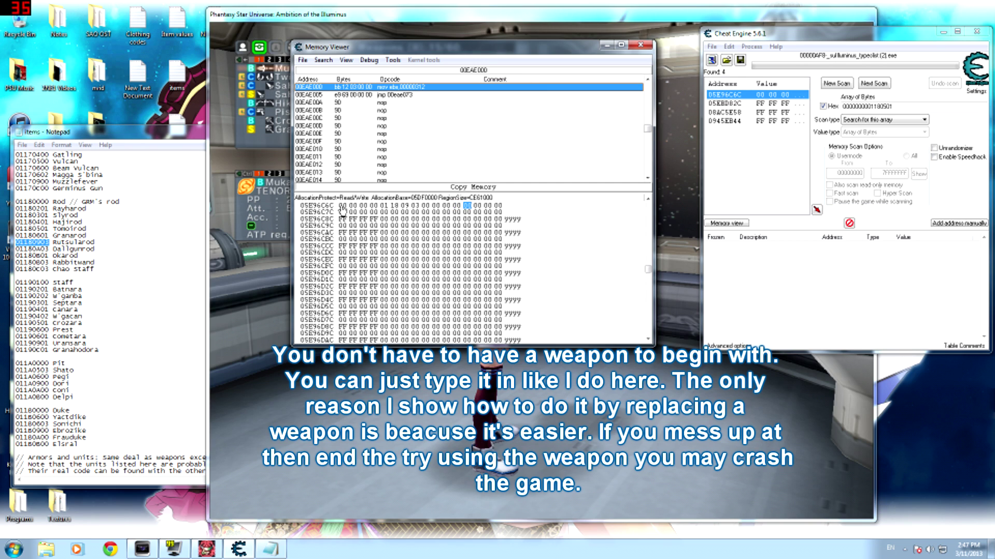
End row 05E96C6C with 0F 27 0F 27 and begin row 05E96C7C with 0F 27 04 0E
{"action": "type", "text": "0F270F270F"}
{"action": "type", "text": "27"}
{"action": "type", "text": "0403"}
{"action": "left_click", "coordinate": [374, 212]}
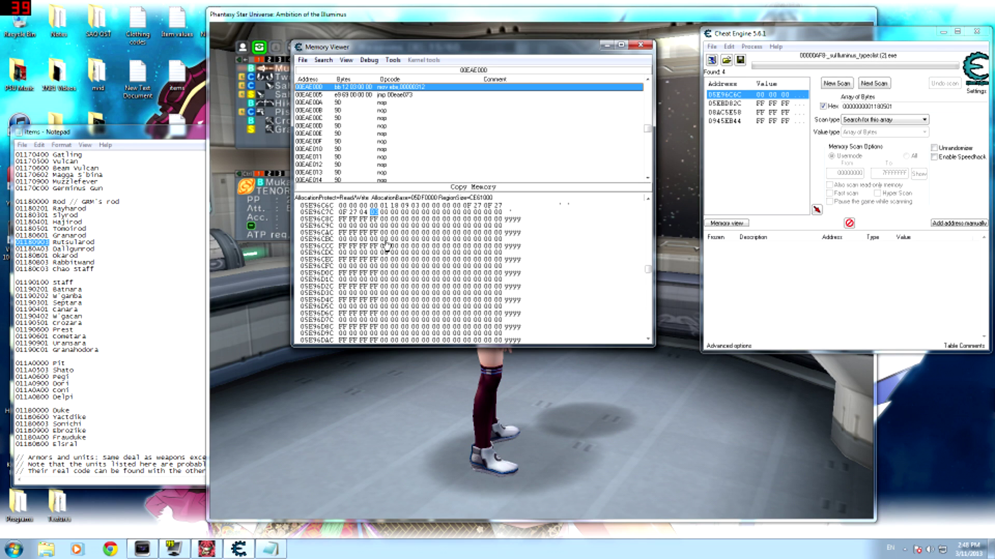
{"action": "type", "text": "0E 05"}
{"action": "key", "text": "Left"}
{"action": "type", "text": "00 03"}
Return to the game, open the storage and take out the Rutsularod
{"action": "left_click", "coordinate": [255, 238]}
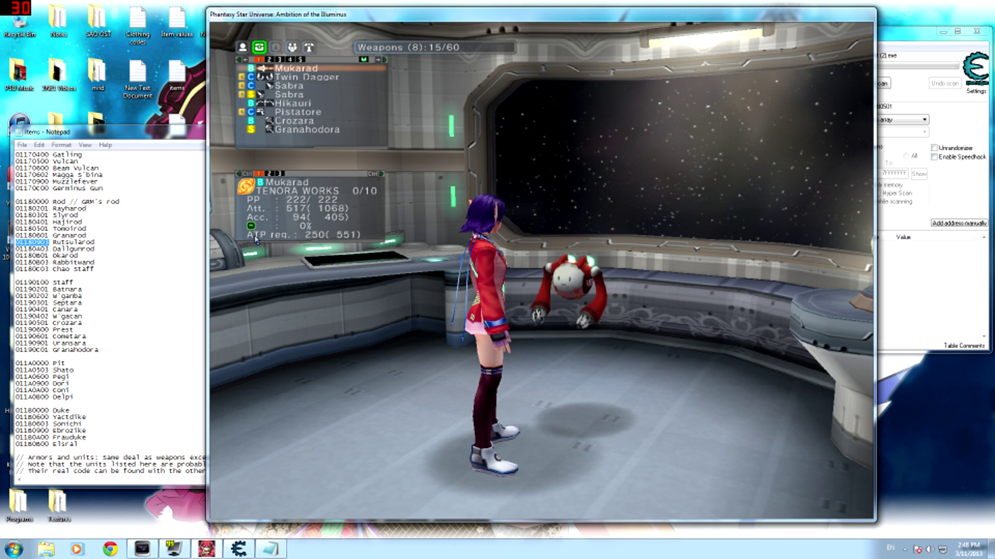
{"action": "key", "text": "Return"}
{"action": "key", "text": "Return"}
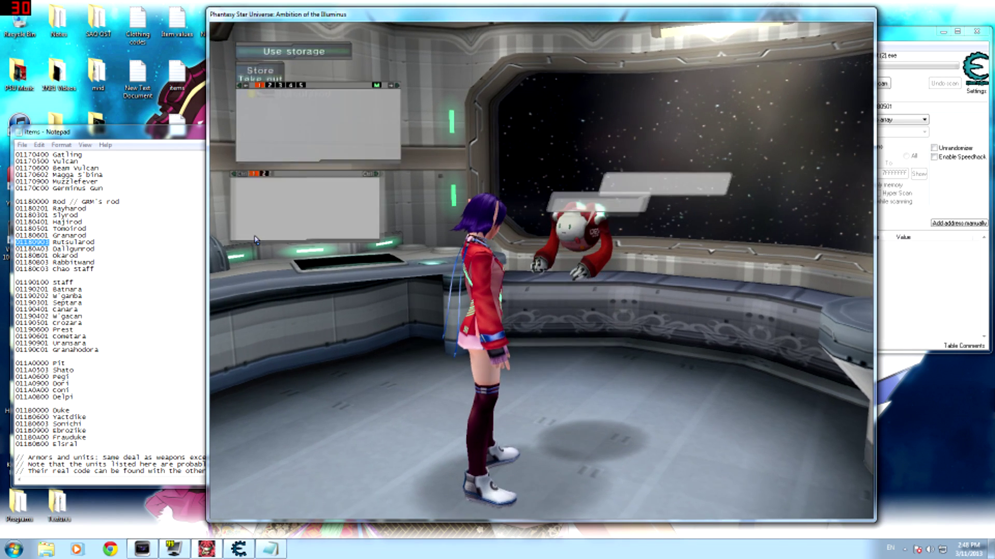
{"action": "key", "text": "Return"}
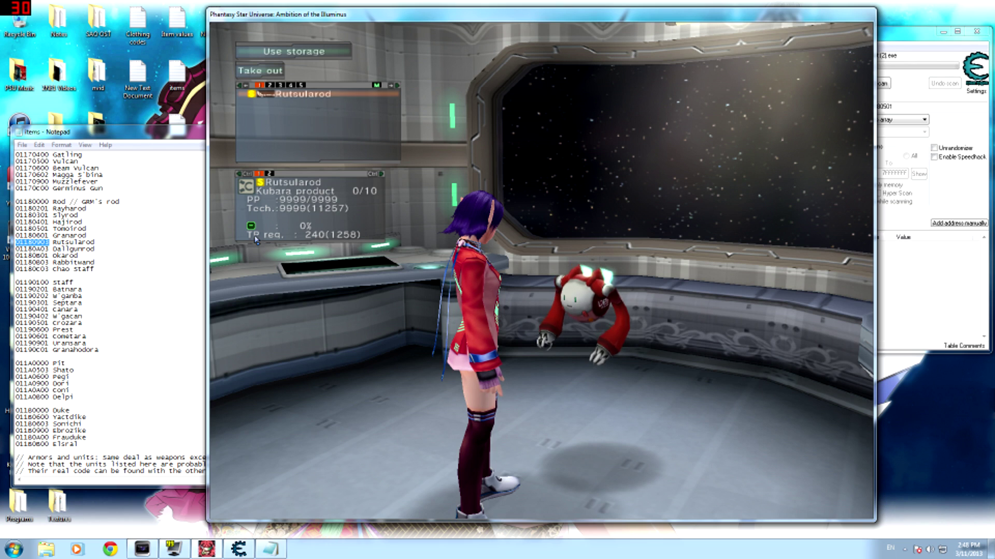
{"action": "key", "text": "Return"}
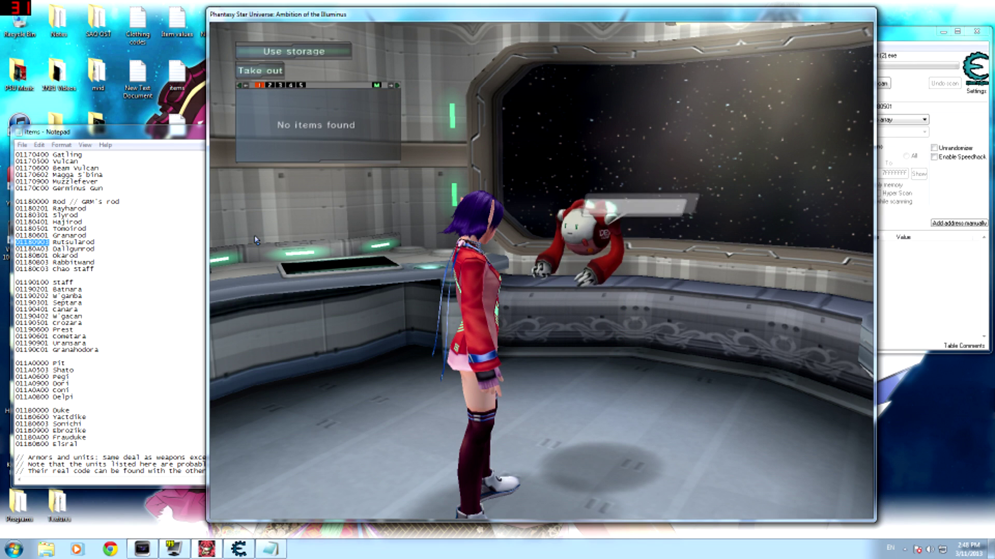
Leave the storage, examine the Rutsularod among the carried weapons and check its former storage rows in Cheat Engine's Memory Viewer
{"action": "key", "text": "Escape"}
{"action": "key", "text": "Escape"}
{"action": "key", "text": "i"}
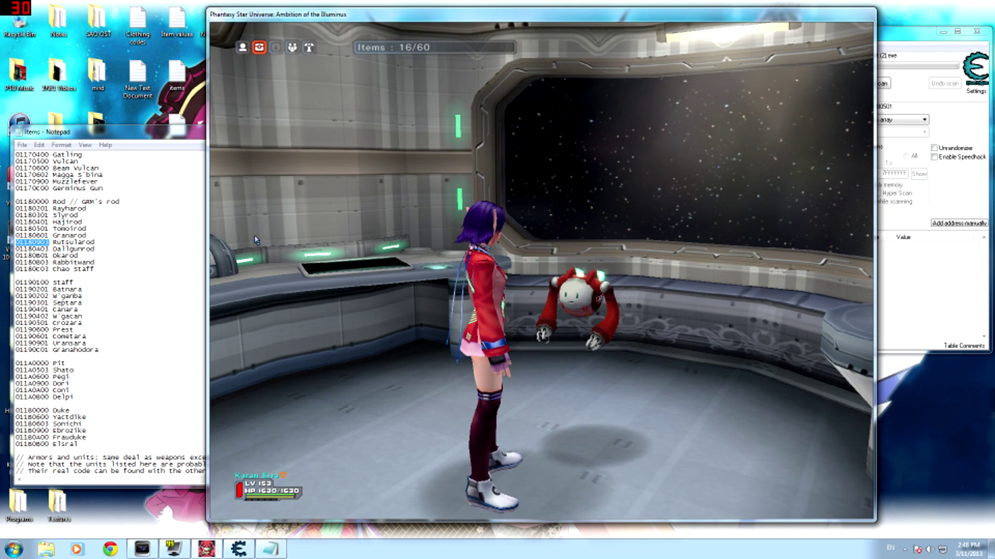
{"action": "key", "text": "Up"}
{"action": "key", "text": "Up"}
{"action": "key", "text": "Up"}
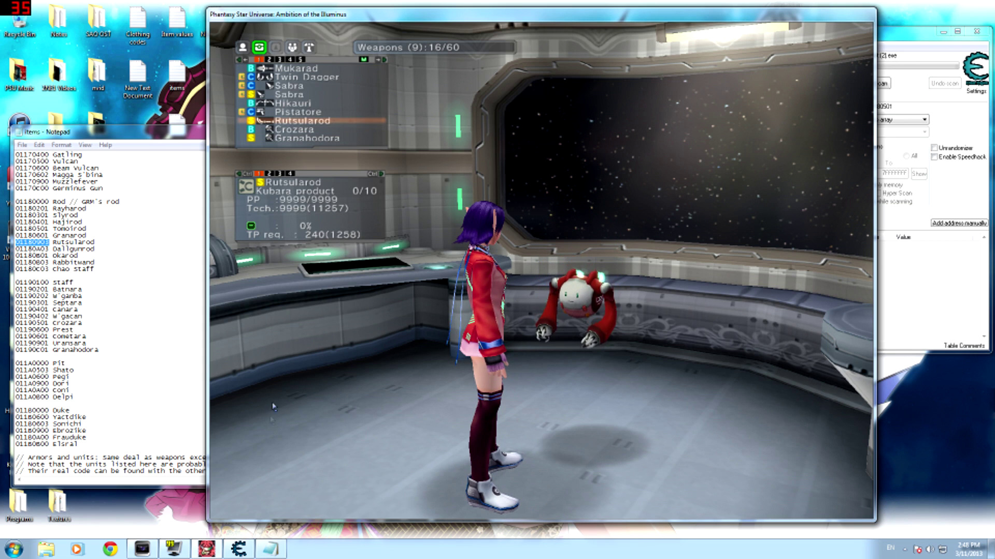
{"action": "left_click", "coordinate": [239, 549]}
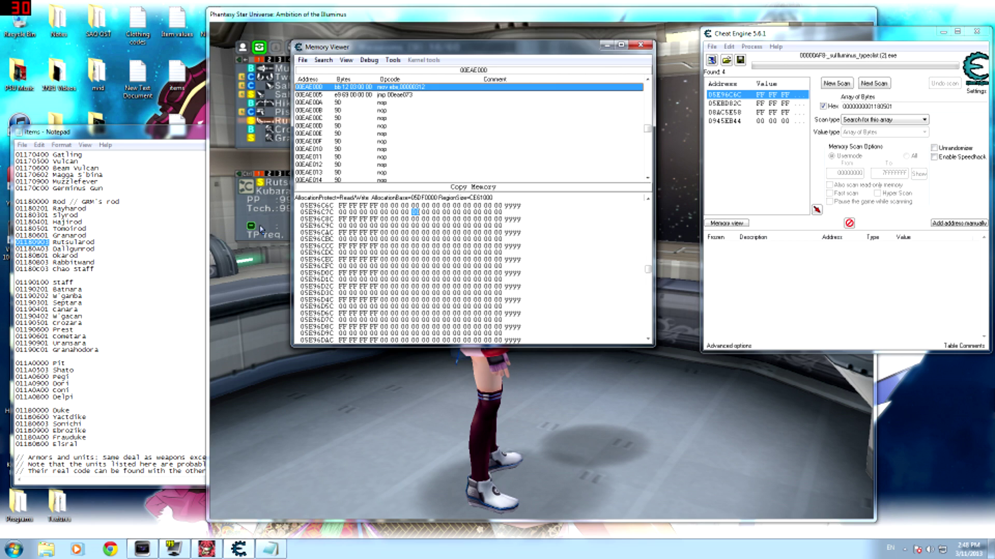
{"action": "left_click", "coordinate": [261, 230]}
Close the inventory, put the Rutsularod back into the storage and leave the storage menu
{"action": "key", "text": "Escape"}
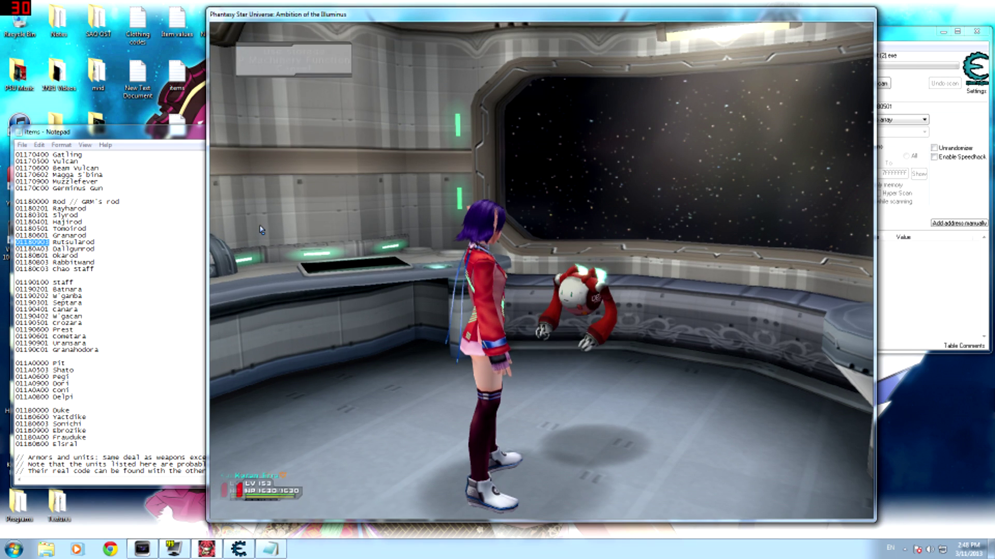
{"action": "key", "text": "Return"}
{"action": "key", "text": "Return"}
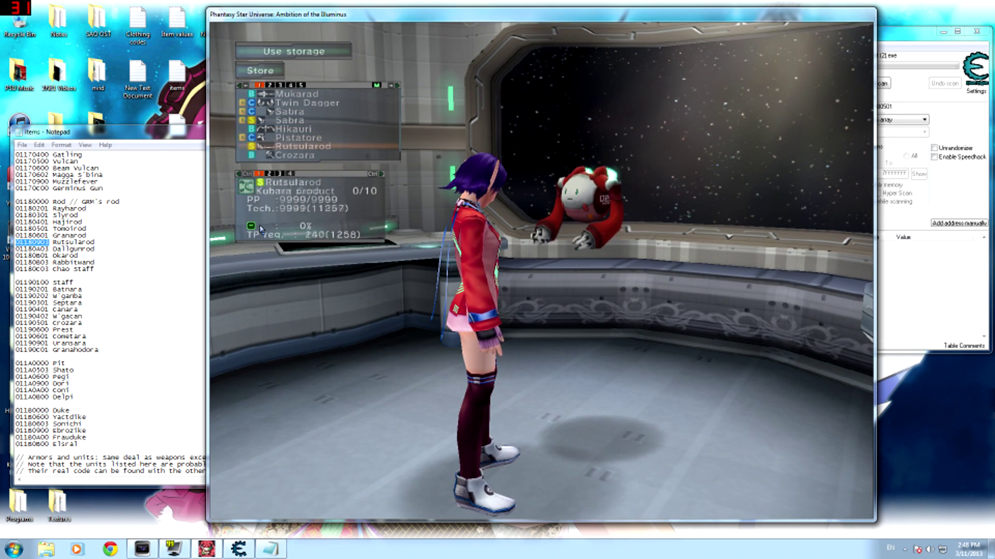
{"action": "key", "text": "Escape"}
{"action": "key", "text": "Escape"}
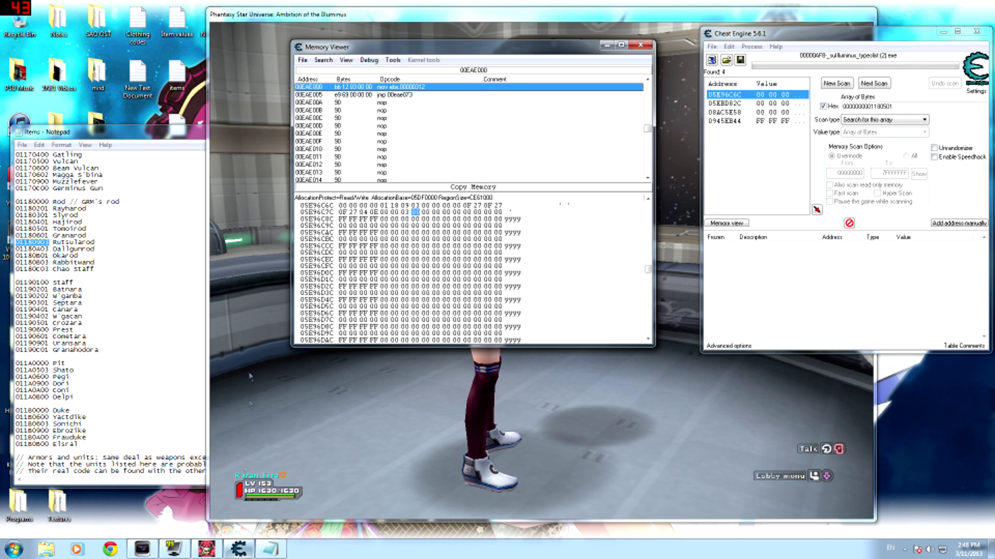
Overwrite the stored Rutsularod's bytes in the Memory Viewer and check the storage and carried weapons in the game for it
{"action": "left_click", "coordinate": [238, 550]}
{"action": "left_click", "coordinate": [374, 212]}
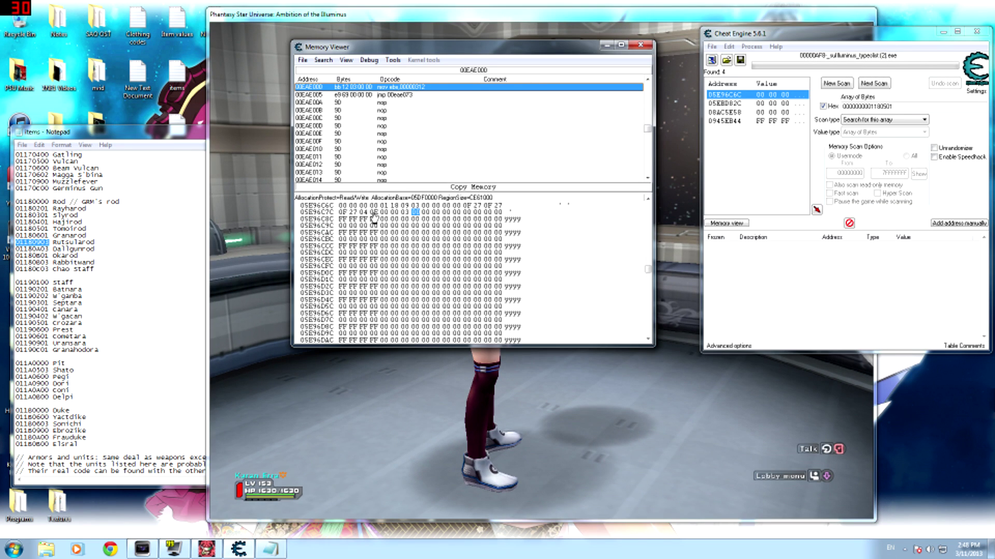
{"action": "type", "text": "01"}
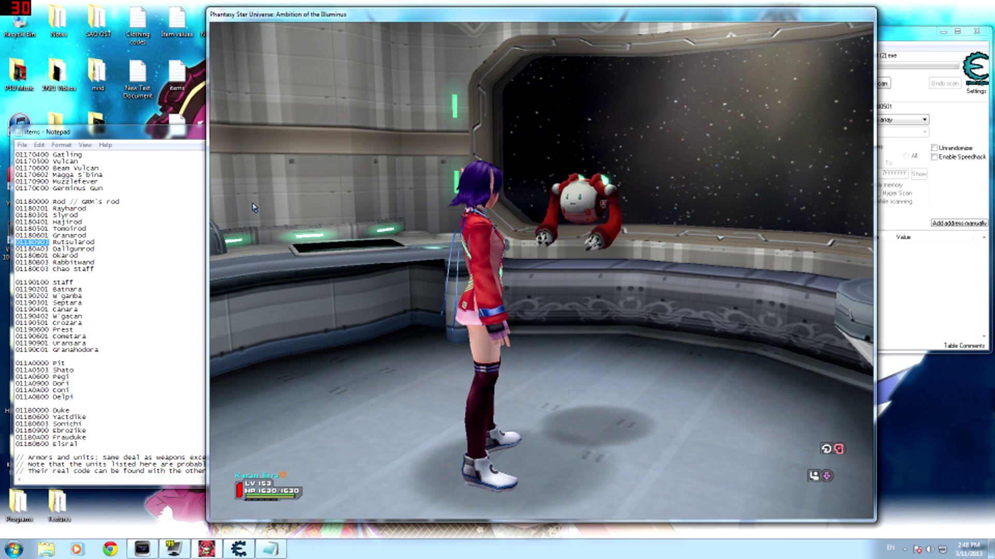
{"action": "left_click", "coordinate": [254, 208]}
{"action": "key", "text": "Return"}
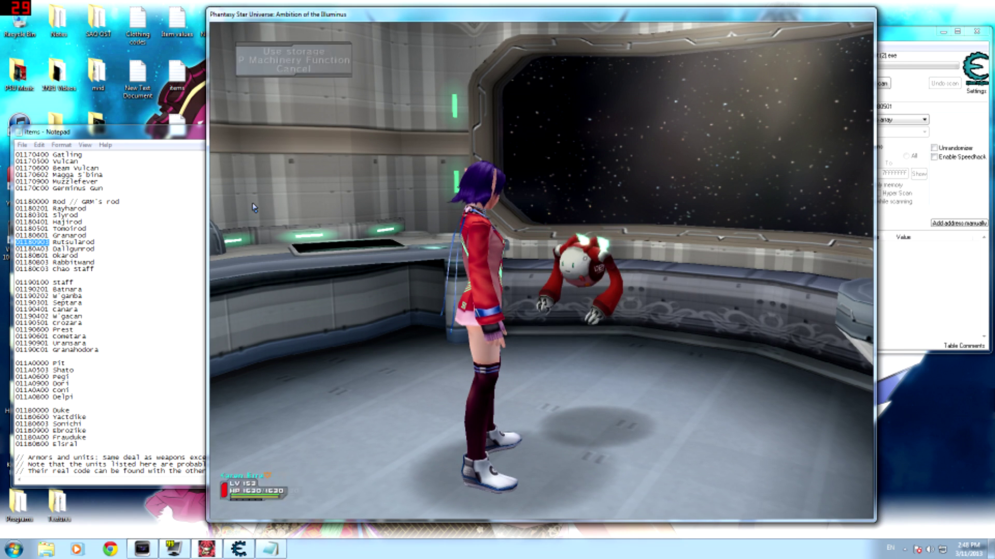
{"action": "key", "text": "Return"}
{"action": "key", "text": "Escape"}
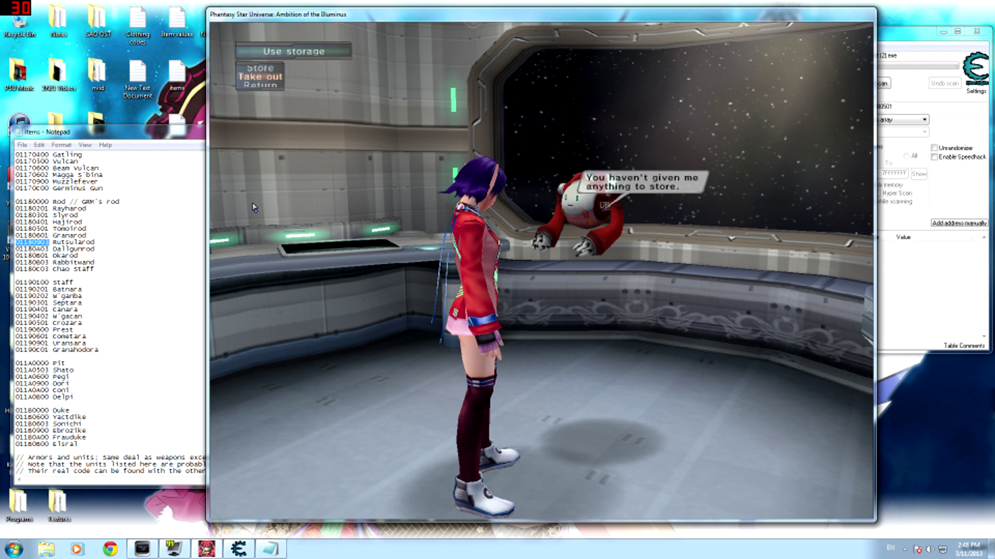
{"action": "key", "text": "Escape"}
{"action": "key", "text": "Escape"}
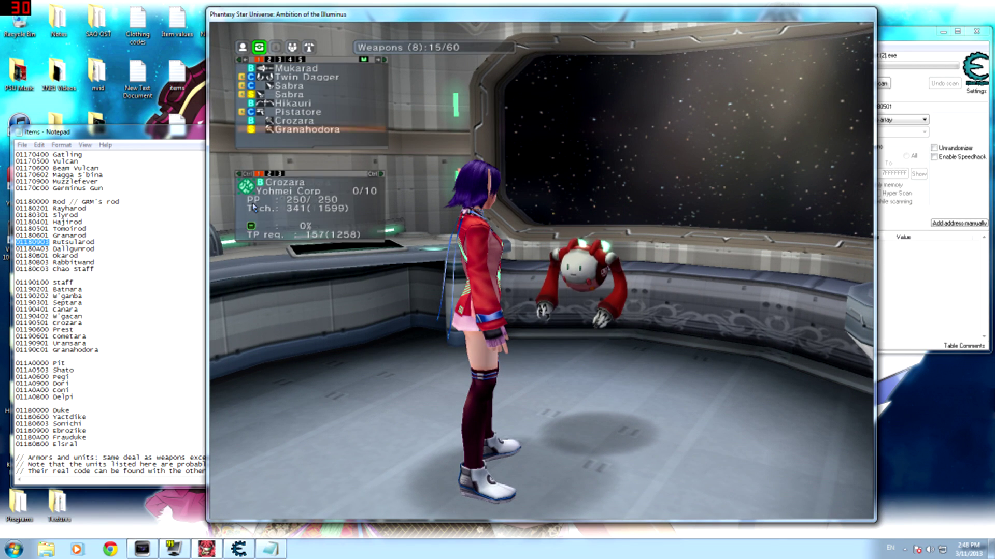
{"action": "key", "text": "Escape"}
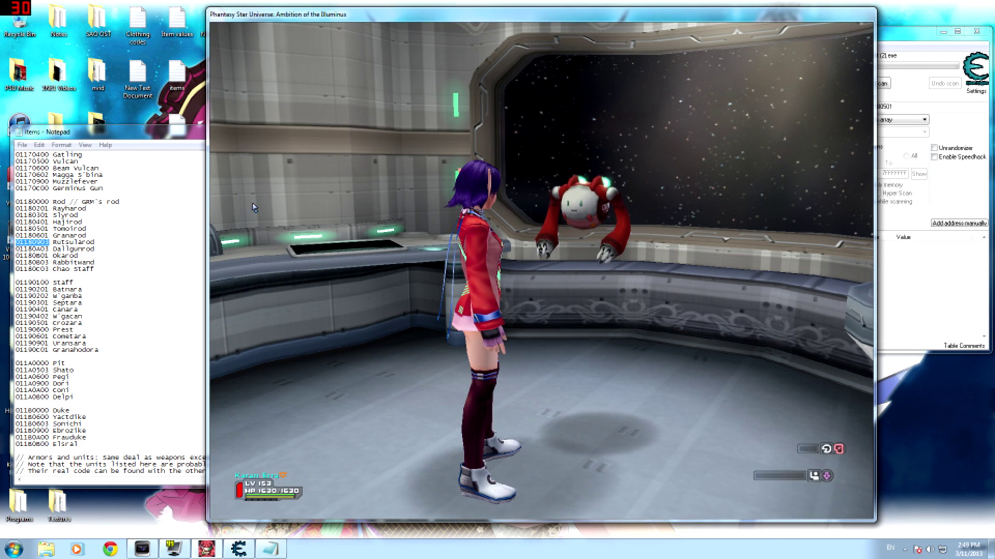
Inspect rows 05E96C6C and 05E96C7C in the Memory Viewer, return to the game and walk away from the storage robot
{"action": "left_click", "coordinate": [239, 550]}
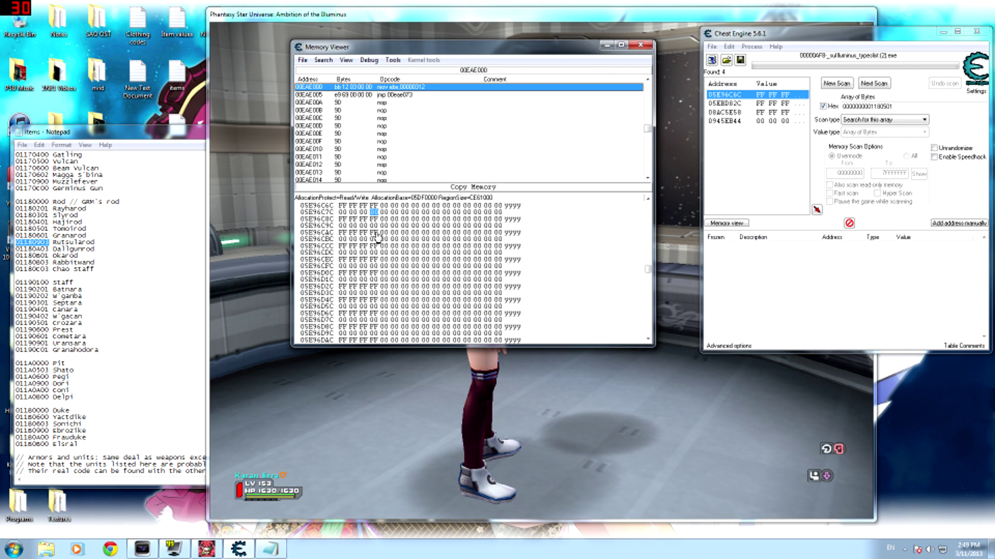
{"action": "left_click", "coordinate": [682, 248]}
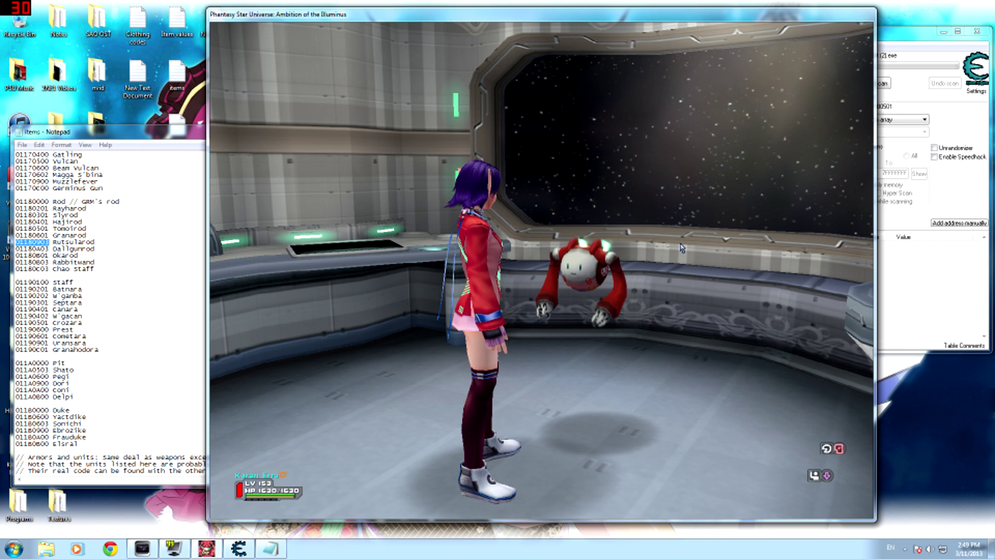
{"action": "key", "text": "Return"}
{"action": "key", "text": "Return"}
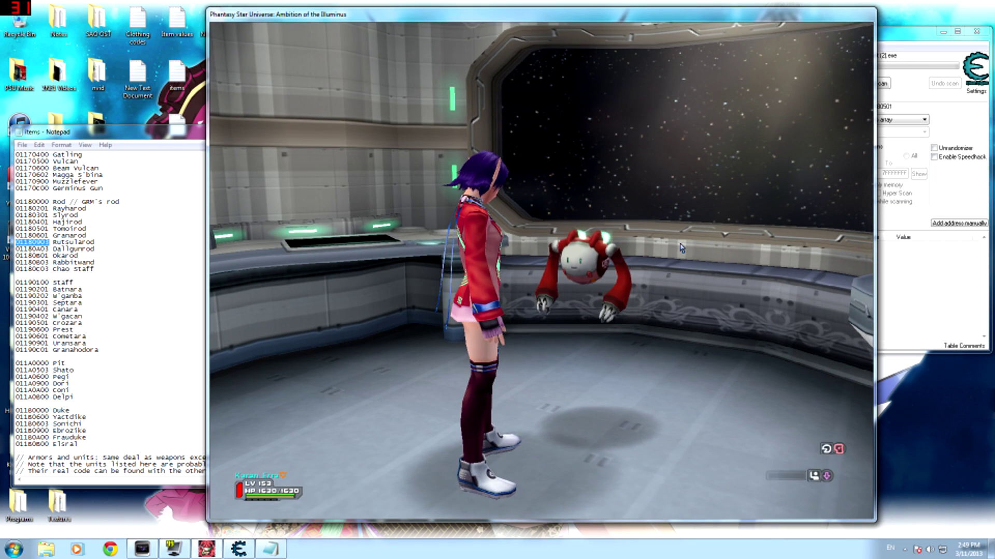
{"action": "key", "text": "a"}
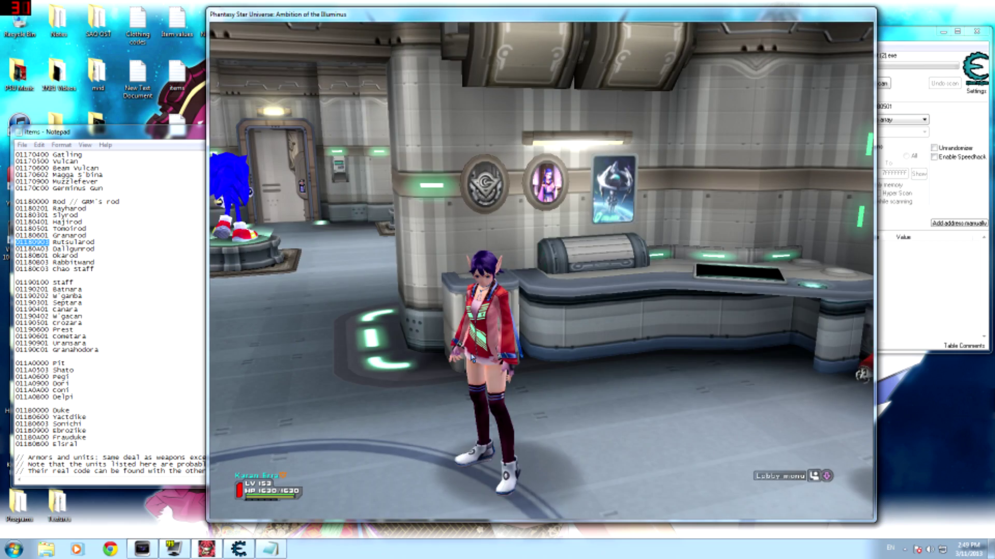
Look up Yiel Line in the items list and write its code 02 01 23 00 after four 00 bytes in row 05E96C6C
{"action": "left_click", "coordinate": [51, 404]}
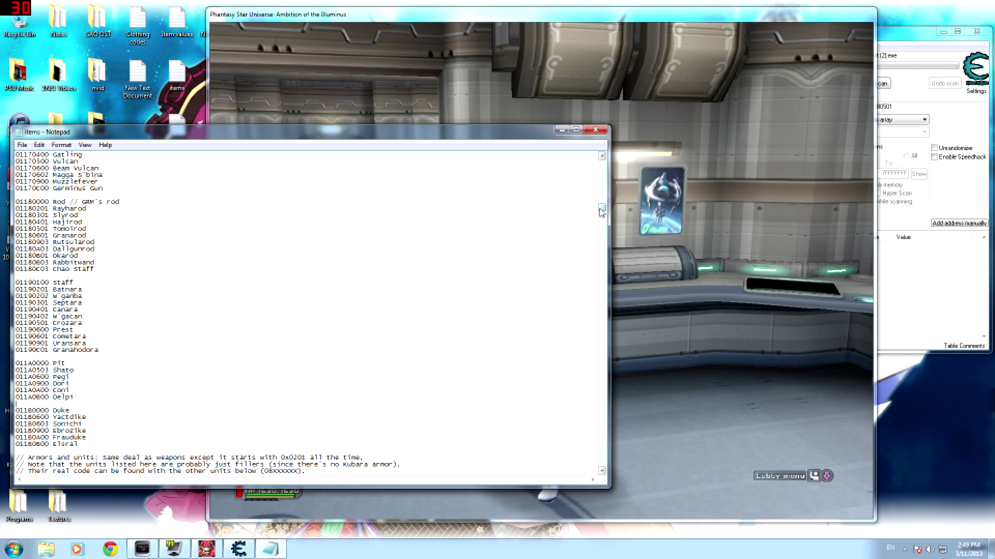
{"action": "left_click_drag", "start_coordinate": [601, 212], "coordinate": [601, 238]}
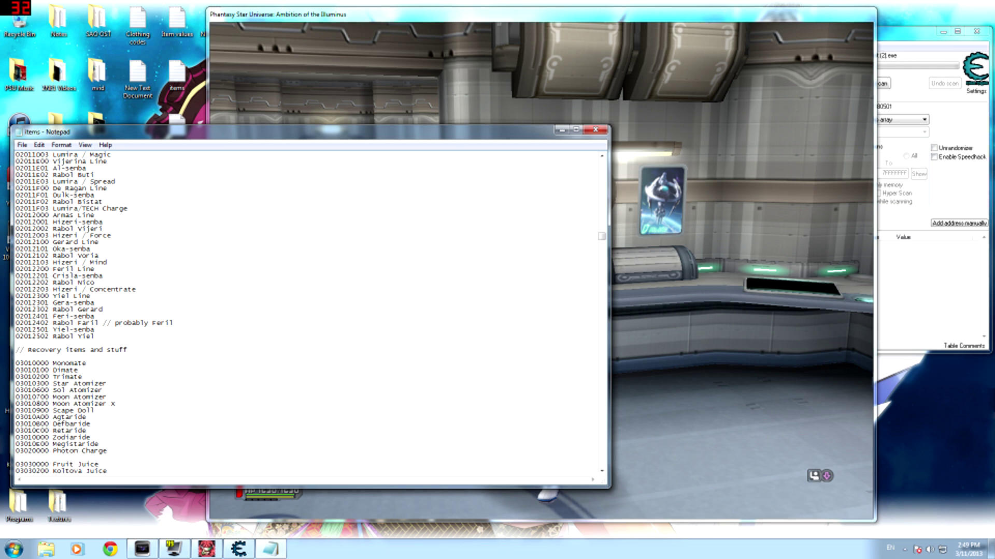
{"action": "left_click", "coordinate": [618, 295]}
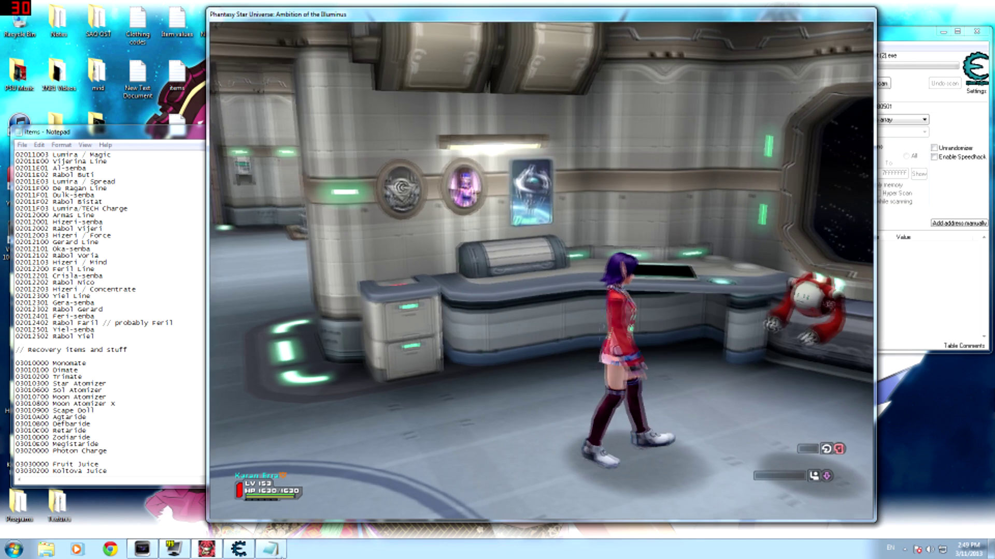
{"action": "left_click", "coordinate": [239, 549]}
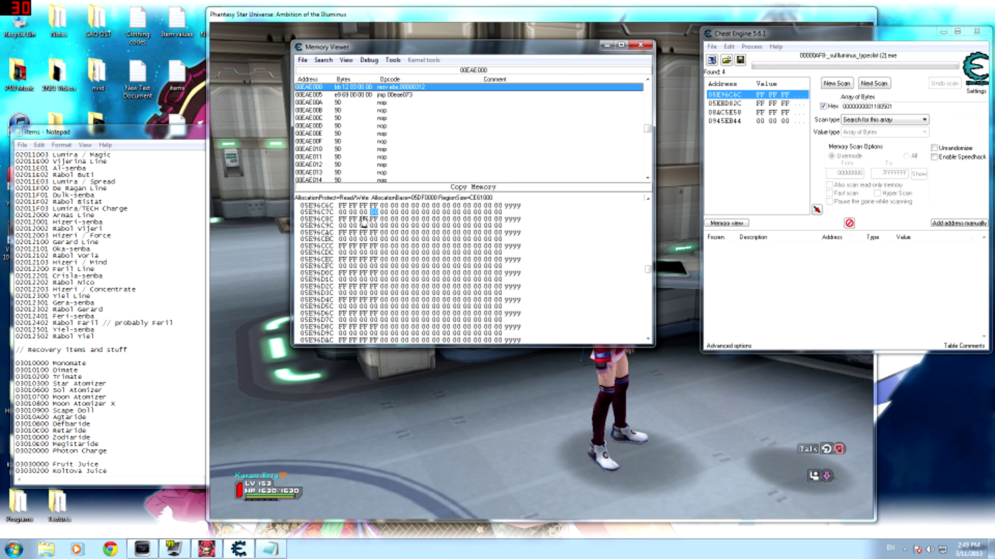
{"action": "left_click", "coordinate": [343, 205]}
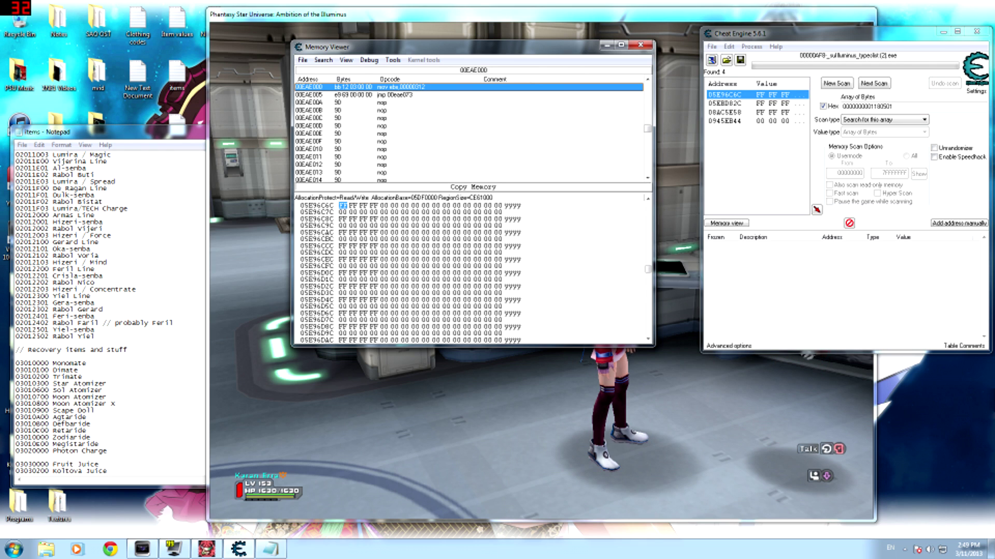
{"action": "type", "text": "000000"}
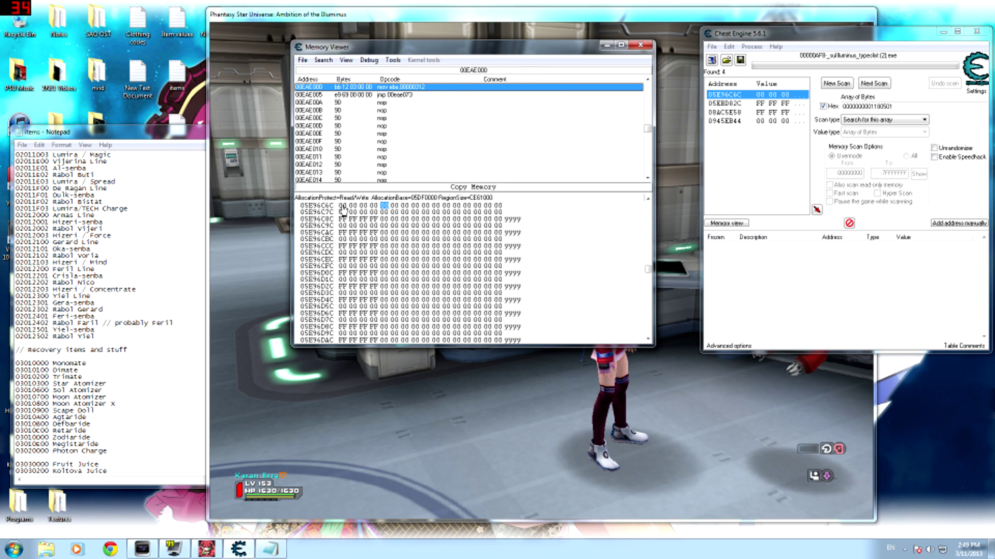
{"action": "type", "text": "02 "}
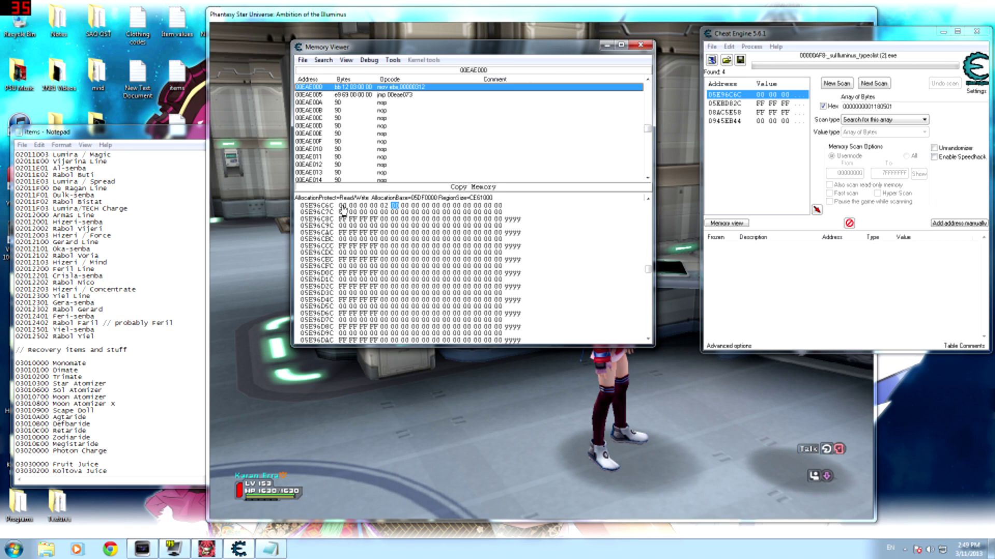
{"action": "type", "text": "01 "}
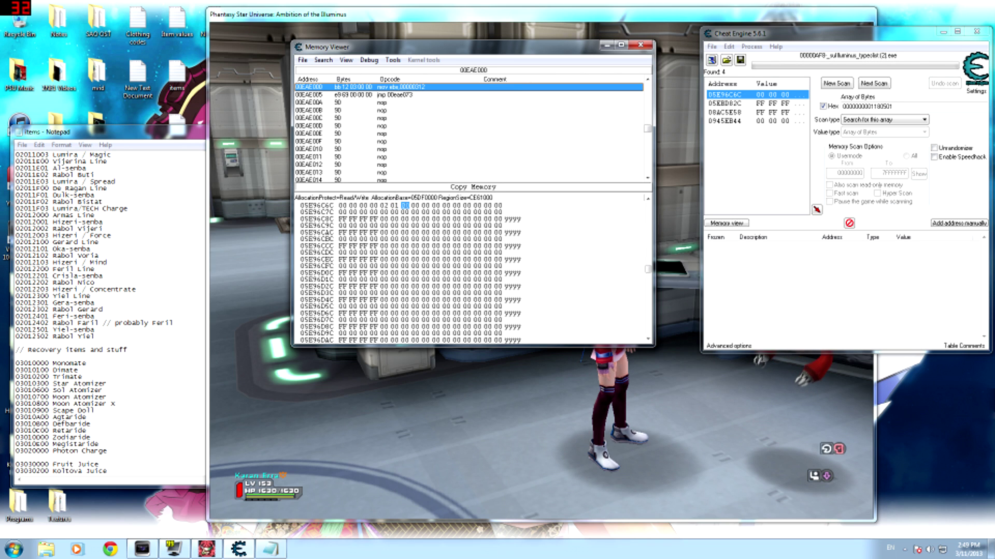
{"action": "type", "text": "23 00"}
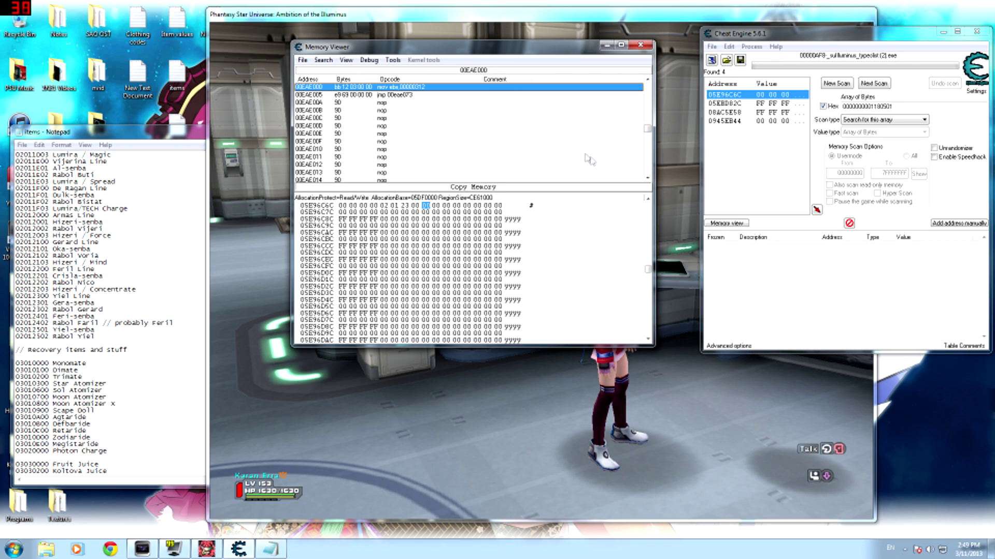
Open the storage's take-out list in the game and examine the Yiel Line's stats and slots
{"action": "left_click", "coordinate": [796, 358]}
{"action": "key", "text": "Return"}
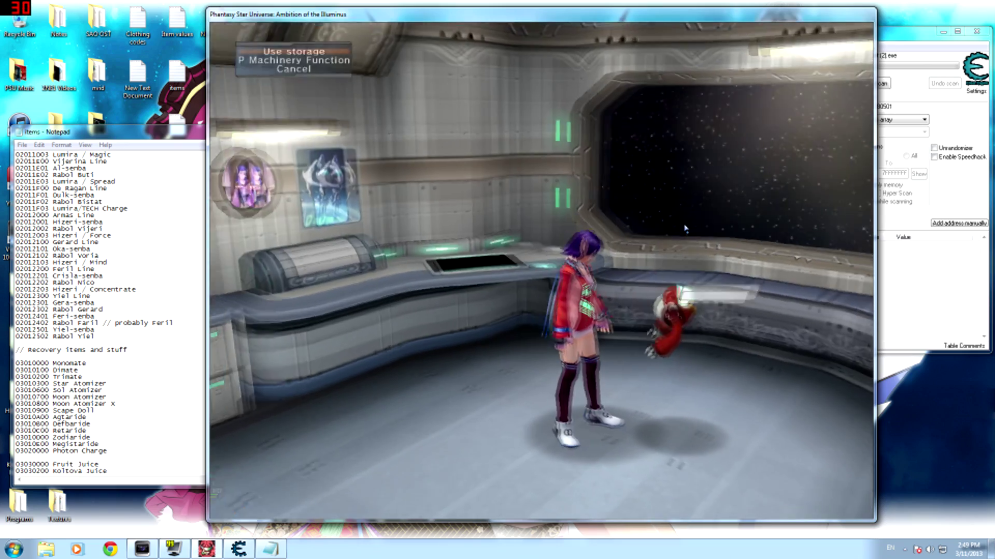
{"action": "key", "text": "Return"}
{"action": "key", "text": "Return"}
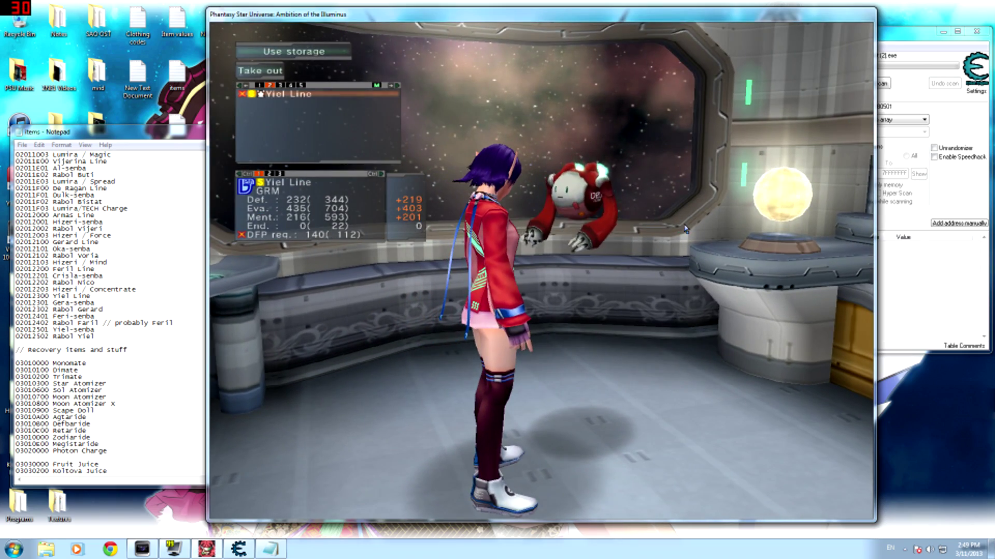
{"action": "key", "text": "ctrl"}
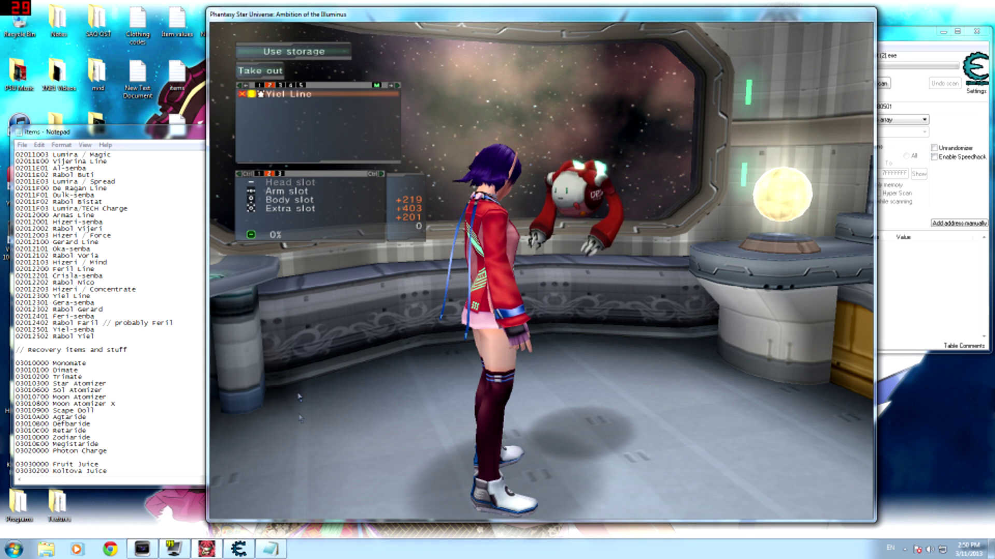
Write 06 64 after the first four 00 bytes of row 05E96C7C and check the stored Yiel Line's attribute in the game
{"action": "key", "text": "alt+Tab"}
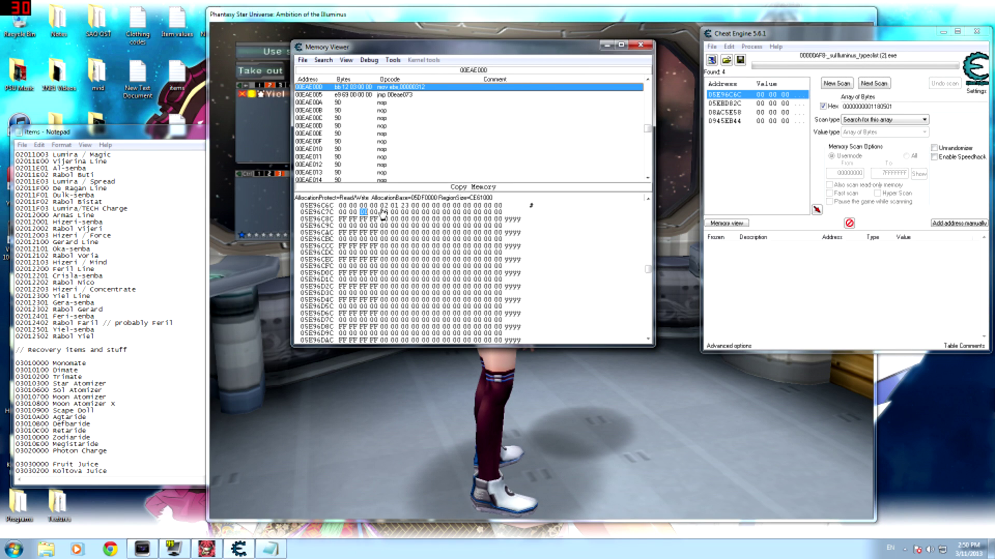
{"action": "left_click", "coordinate": [375, 214]}
{"action": "left_click", "coordinate": [383, 213]}
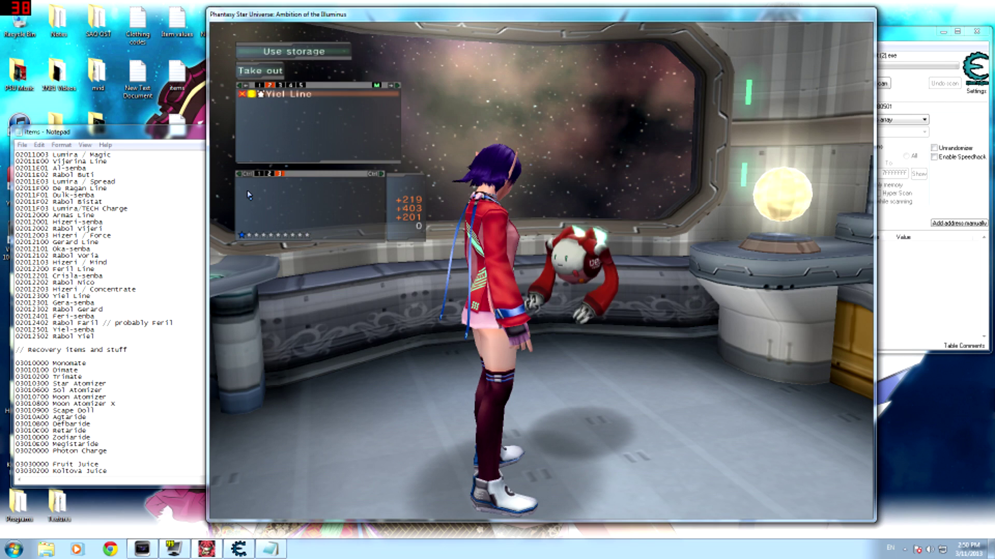
{"action": "left_click", "coordinate": [249, 195]}
{"action": "key", "text": "Right"}
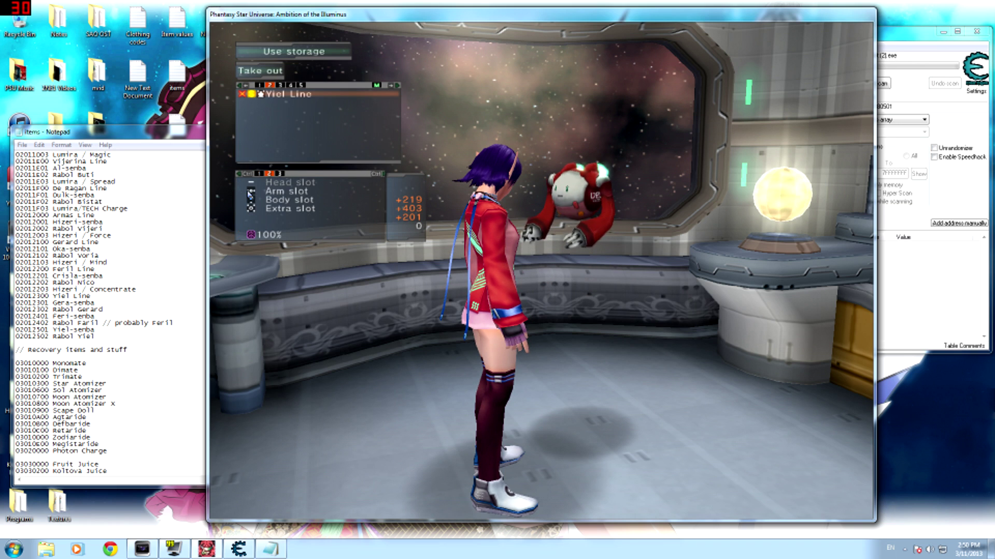
Take the Yiel Line out of storage, open the carried armor list on it and walk around the room
{"action": "key", "text": "Return"}
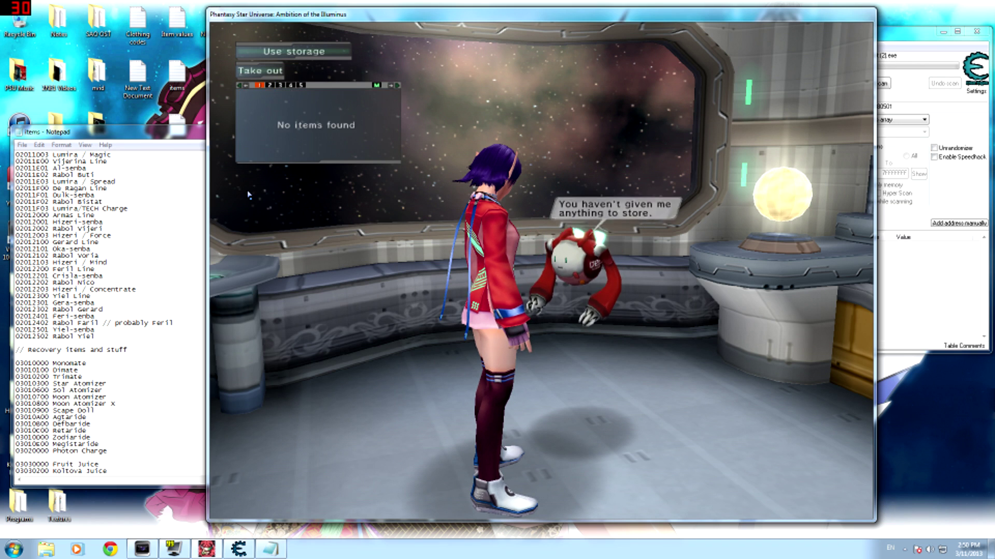
{"action": "key", "text": "Escape"}
{"action": "key", "text": "Escape"}
{"action": "key", "text": "Escape"}
{"action": "key", "text": "Right"}
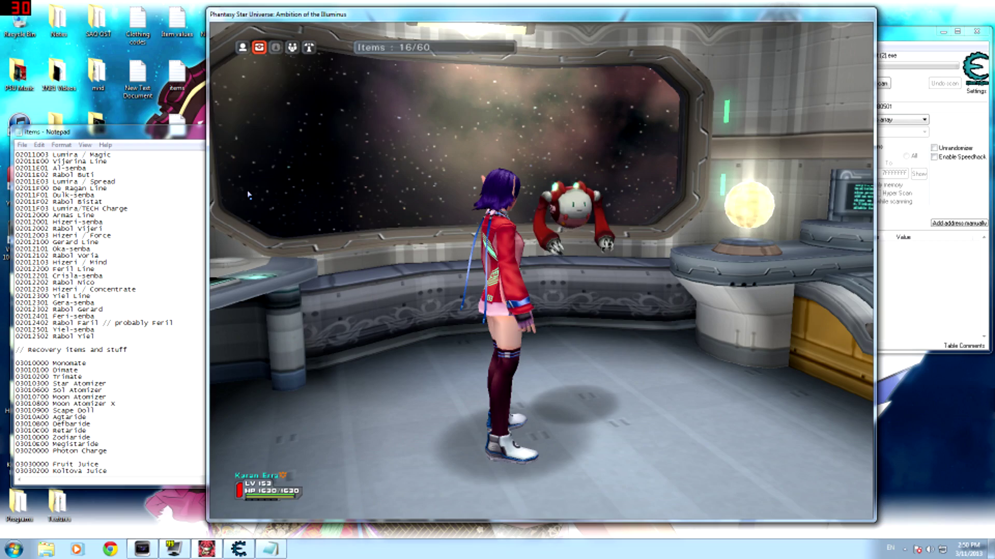
{"action": "key", "text": "Return"}
{"action": "key", "text": "w"}
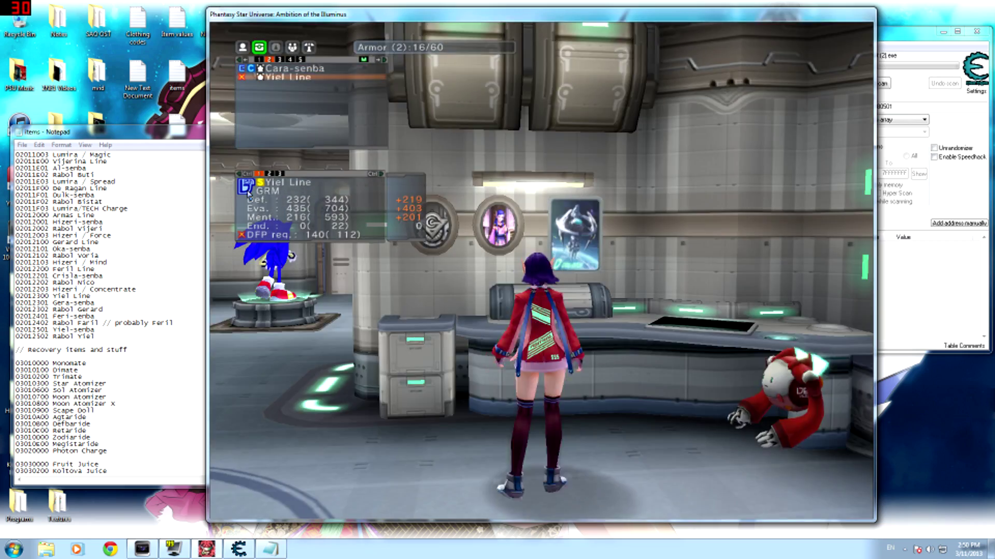
{"action": "key", "text": "w"}
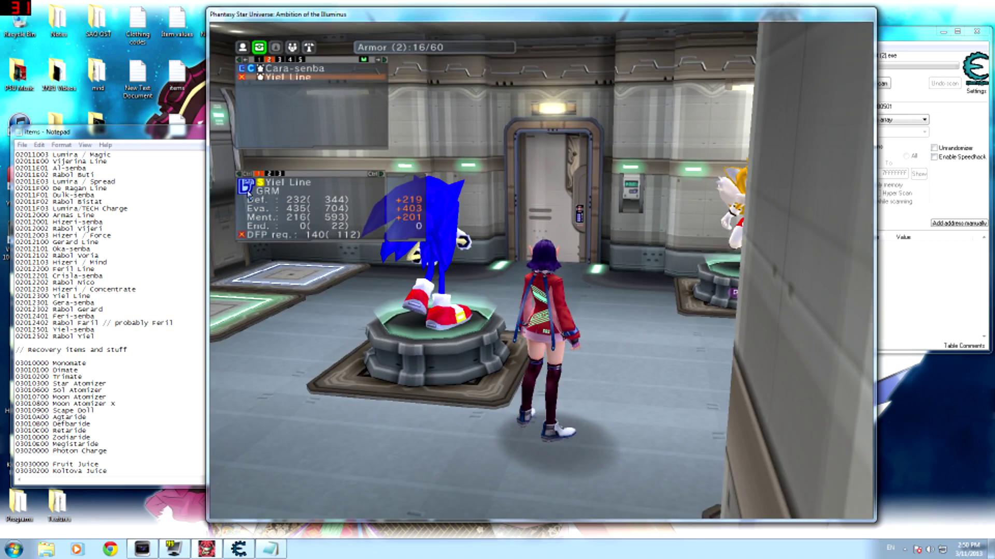
{"action": "key", "text": "s"}
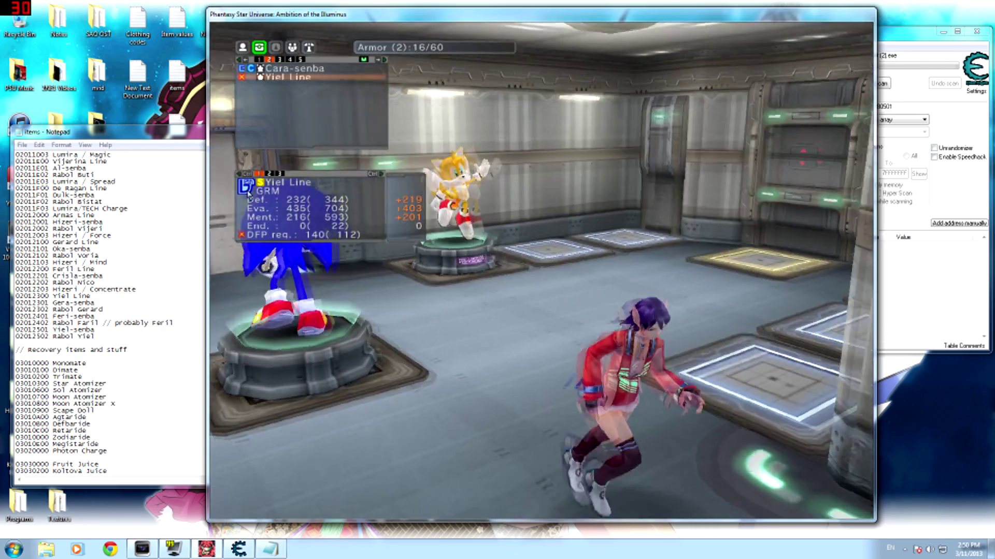
{"action": "key", "text": "d"}
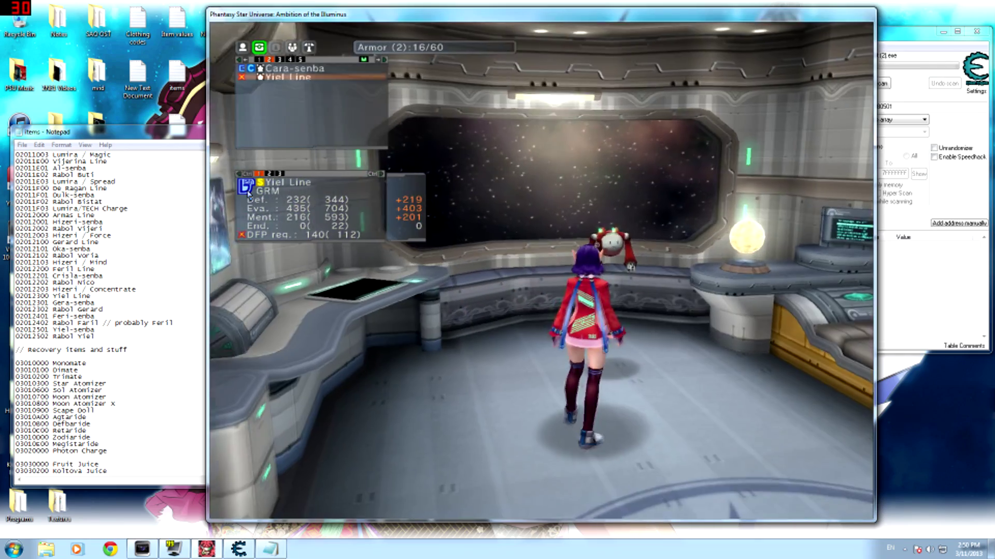
Put the Yiel Line back into storage and inspect rows 05E96C6C and 05E96C7C in the Memory Viewer
{"action": "key", "text": "Escape"}
{"action": "key", "text": "Return"}
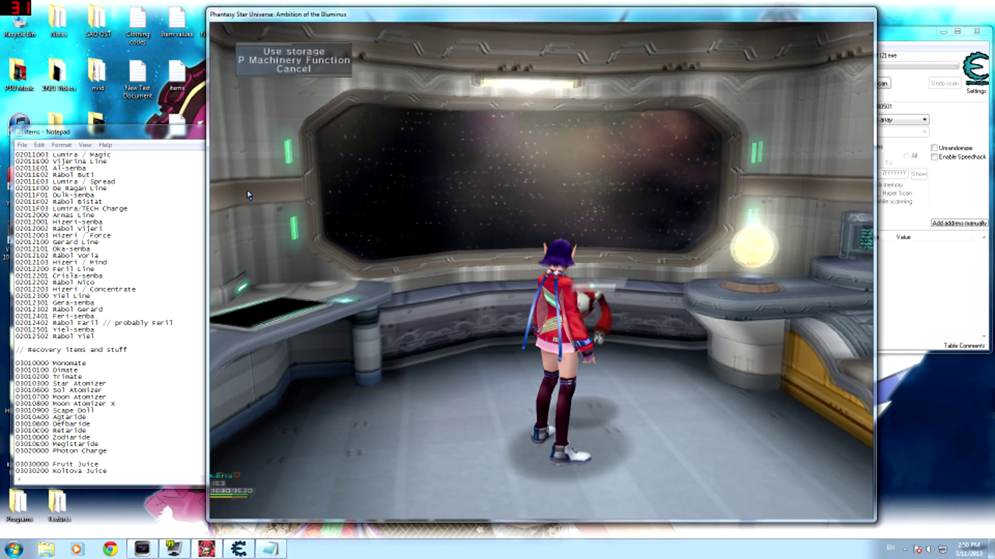
{"action": "key", "text": "Return"}
{"action": "key", "text": "Right"}
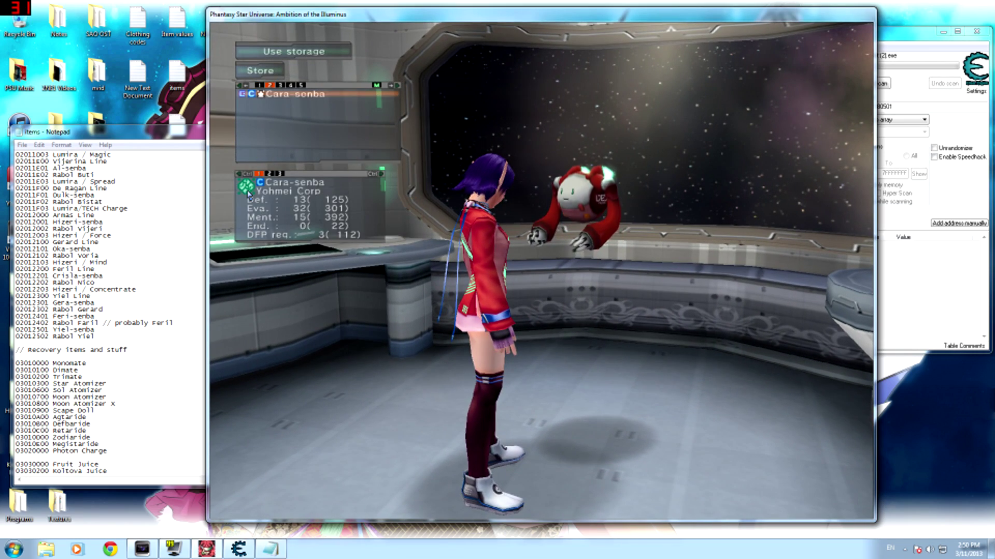
{"action": "left_click", "coordinate": [238, 549]}
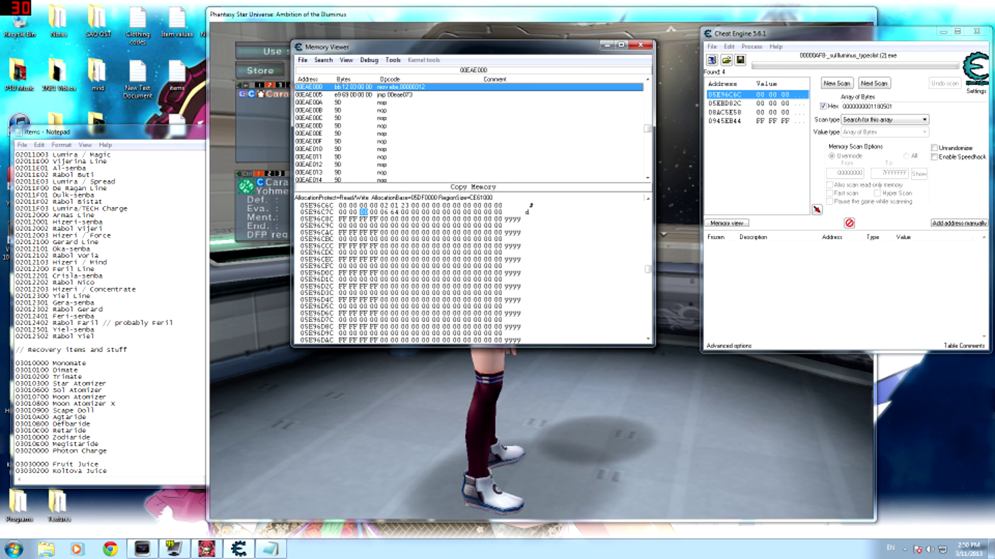
{"action": "left_click", "coordinate": [286, 233]}
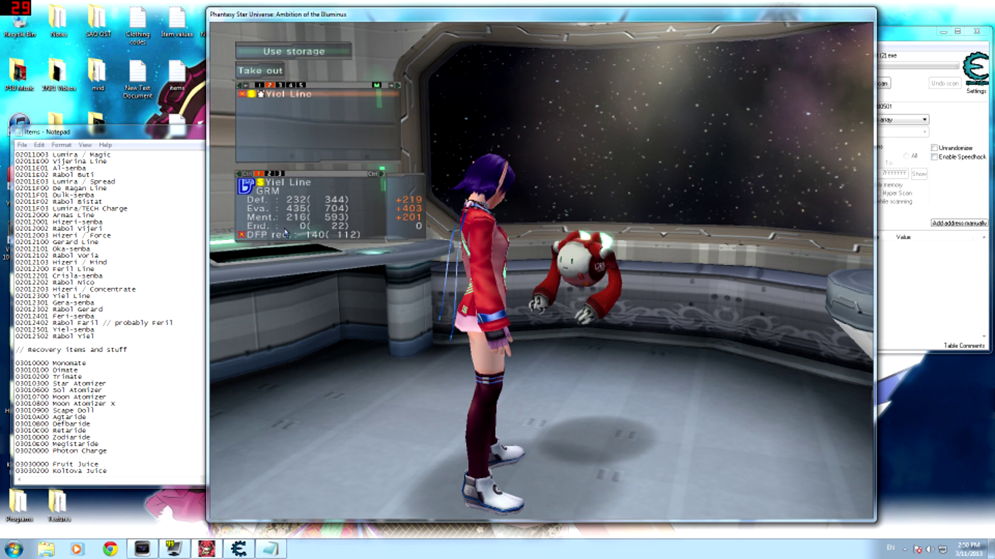
Withdraw the Yiel Line from storage again, view it among the carried armor and walk towards the room's door
{"action": "key", "text": "Escape"}
{"action": "key", "text": "Escape"}
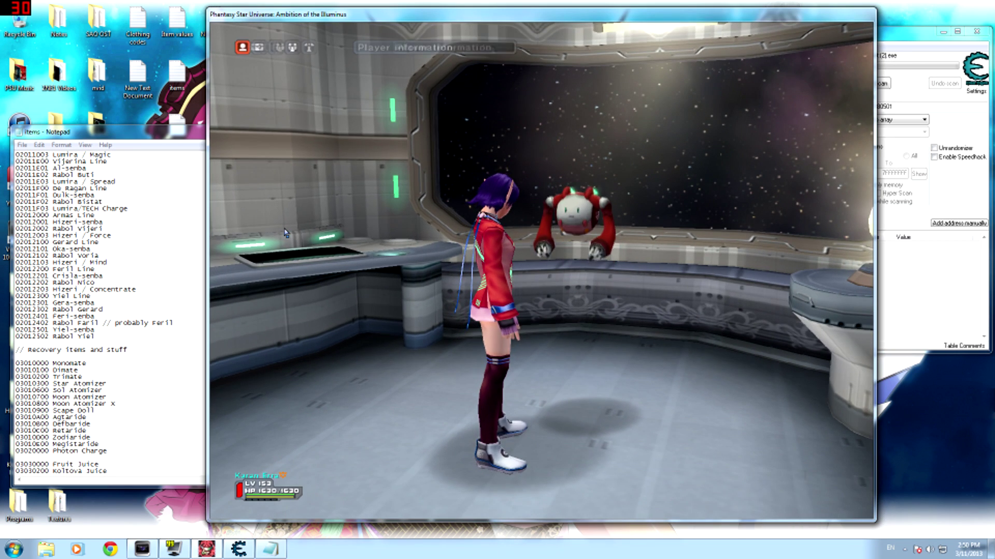
{"action": "key", "text": "Escape"}
{"action": "key", "text": "w"}
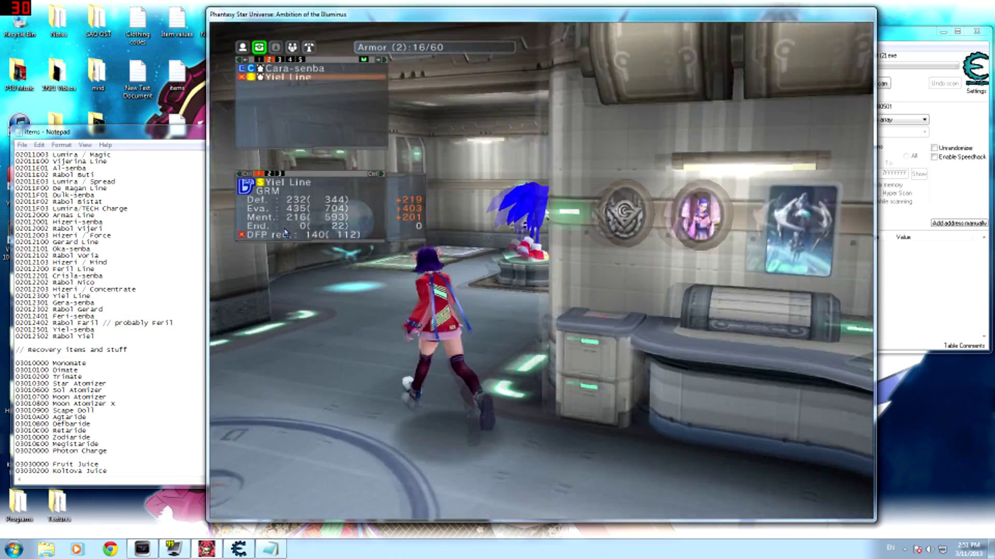
{"action": "key", "text": "w"}
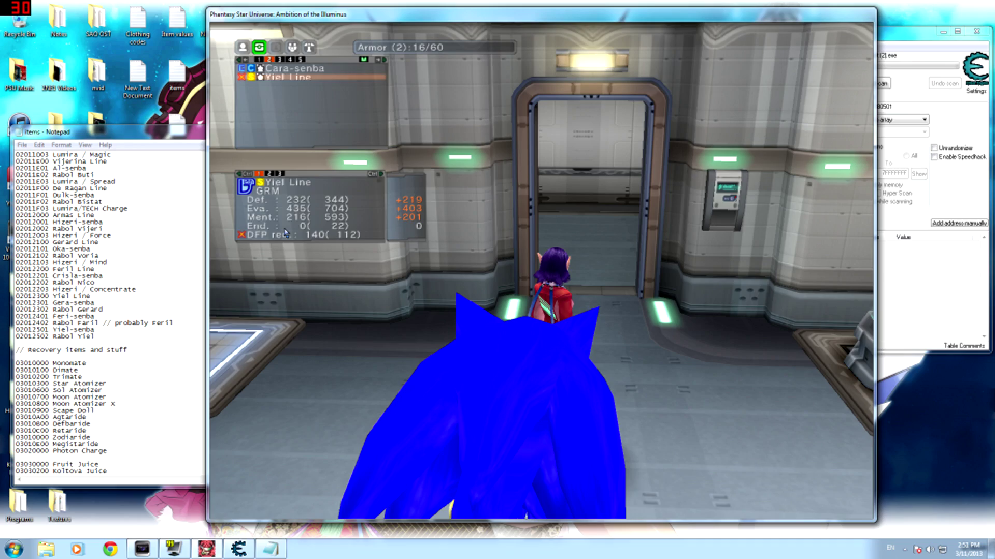
Switch the carried items to the weapons list and view the Granahodora's details
{"action": "key", "text": "Left"}
{"action": "key", "text": "Up"}
{"action": "key", "text": "Up"}
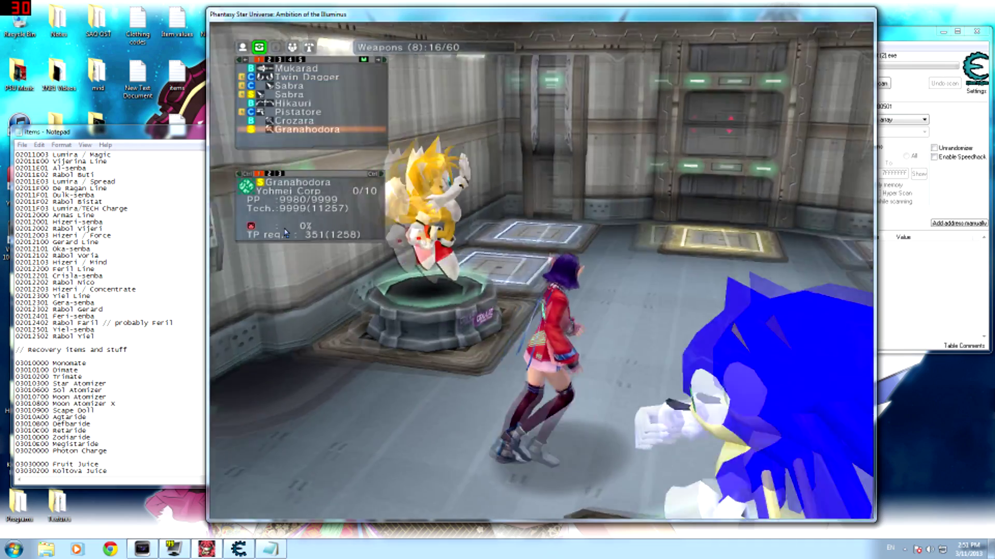